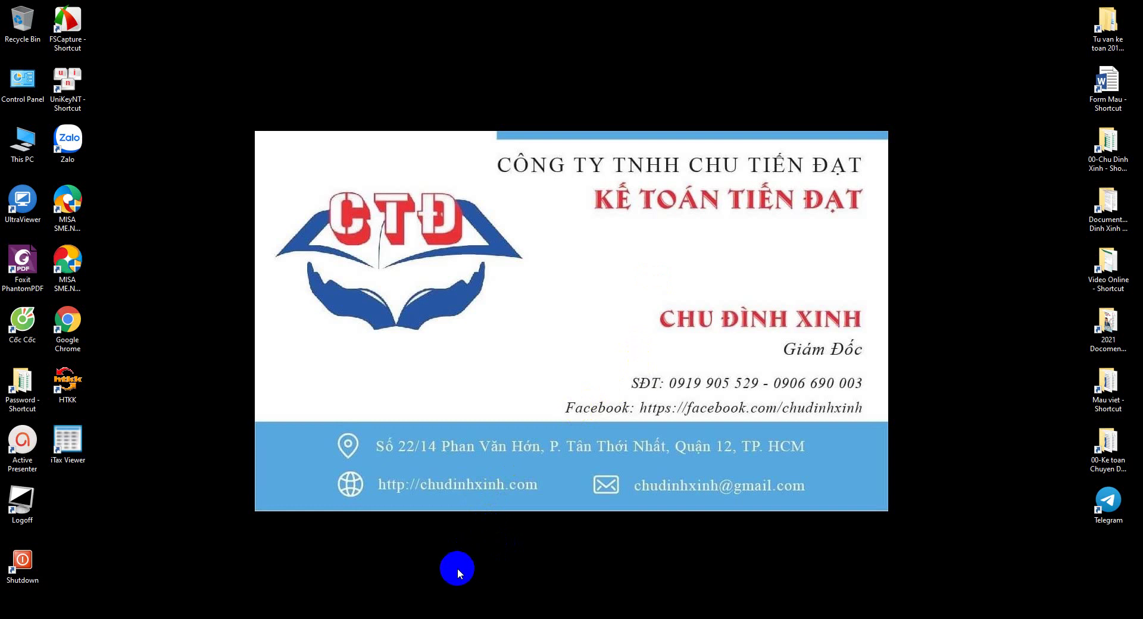
Step: Review the Word notes on the @*- dotted-leader format, then switch to the Excel quotation workbook
left_click(353, 570)
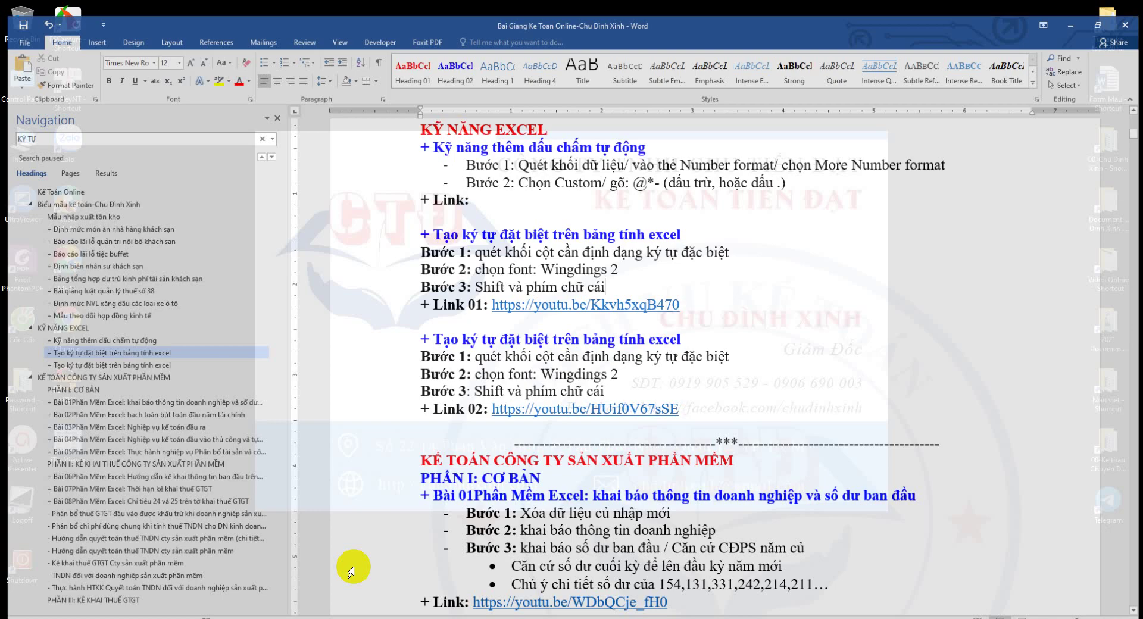
scroll(559, 354, "up", 1)
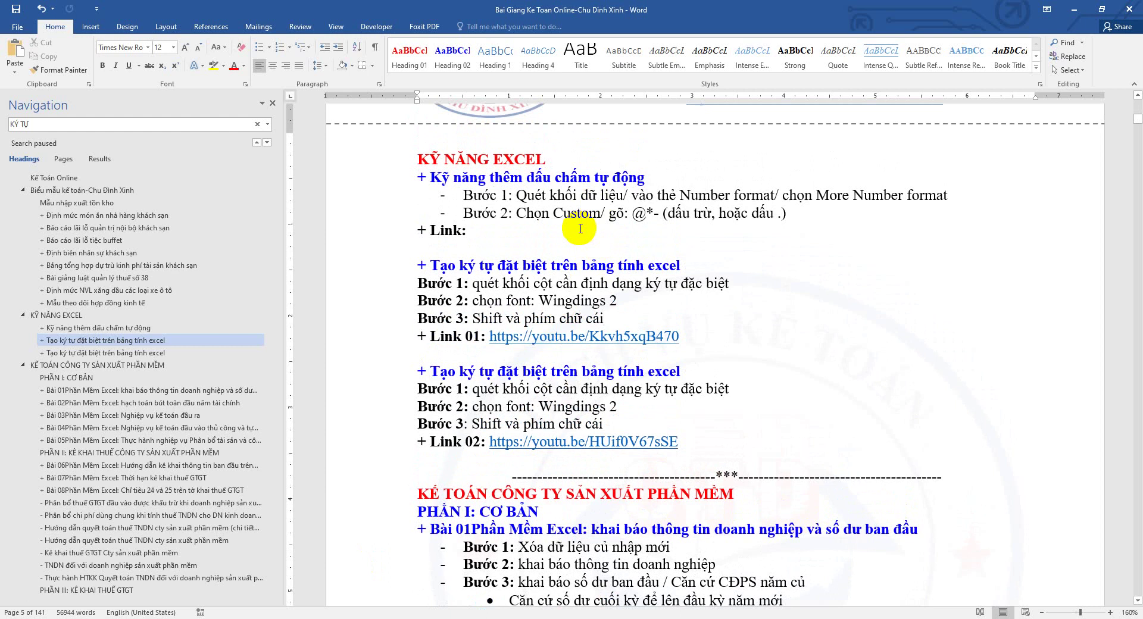
left_click(647, 213)
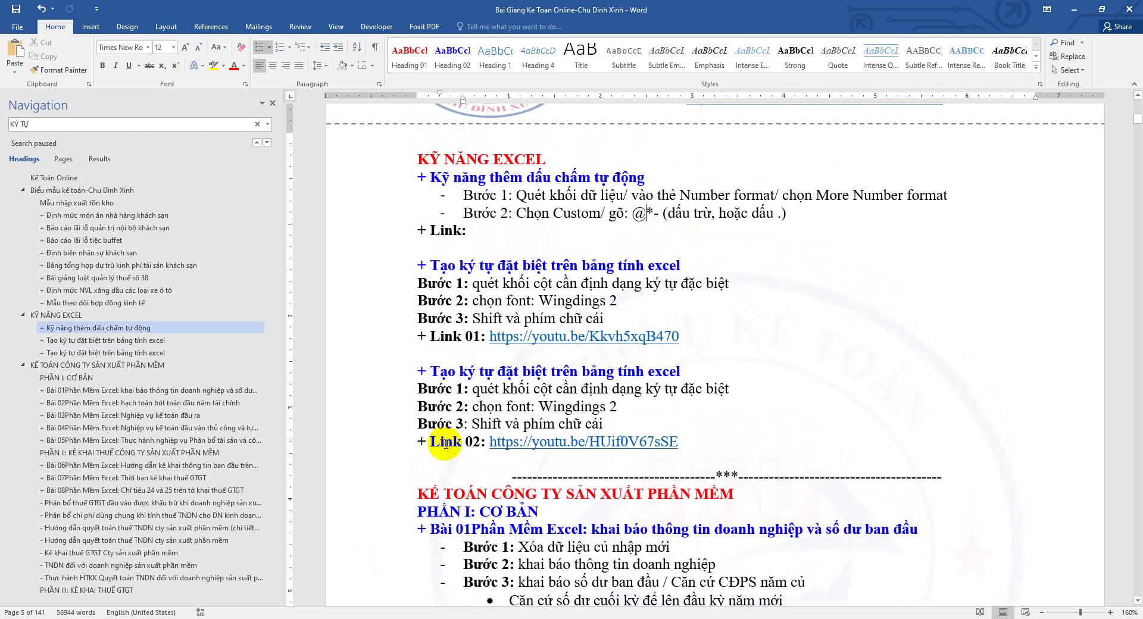
key("alt+Tab")
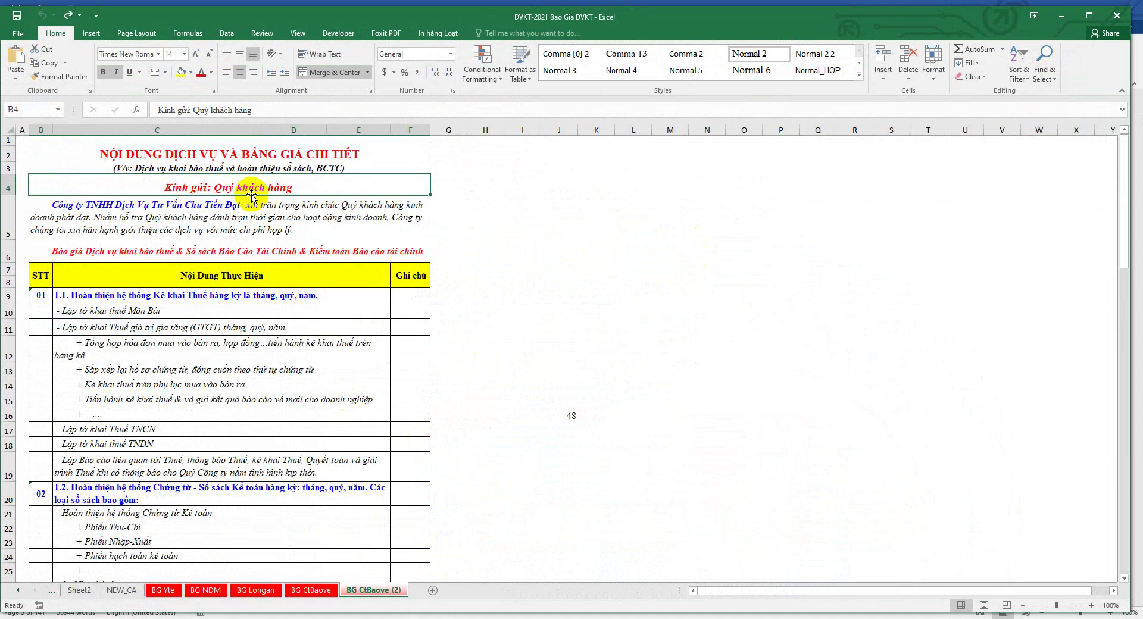
Step: Insert a new blank row 4 above the greeting row
left_click(8, 188)
right_click(9, 188)
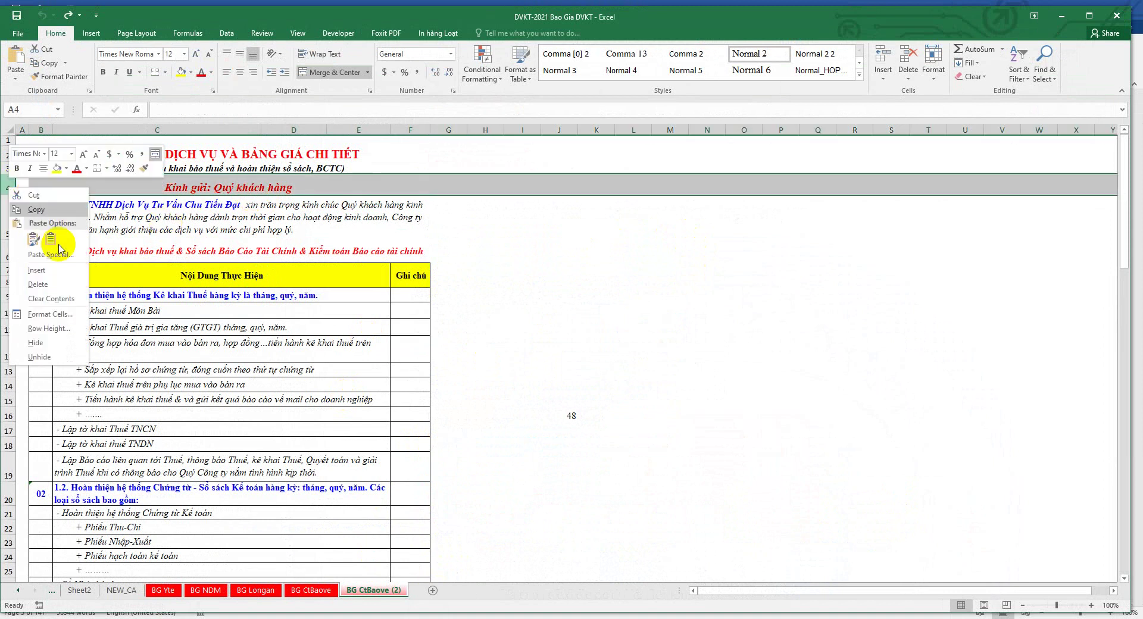
left_click(60, 247)
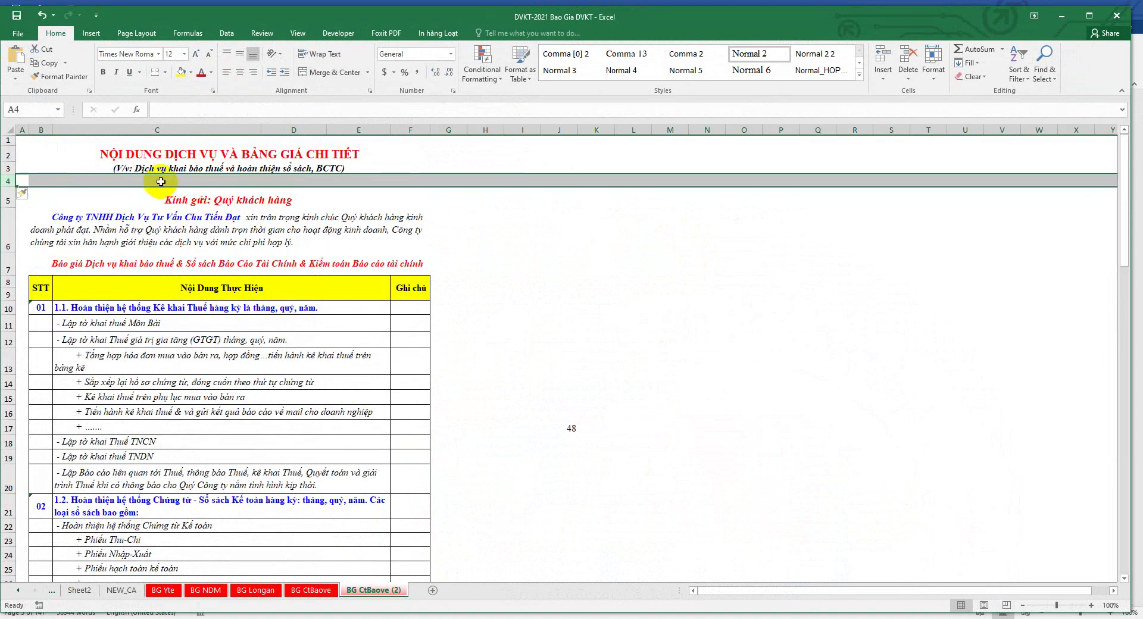
left_click(161, 180)
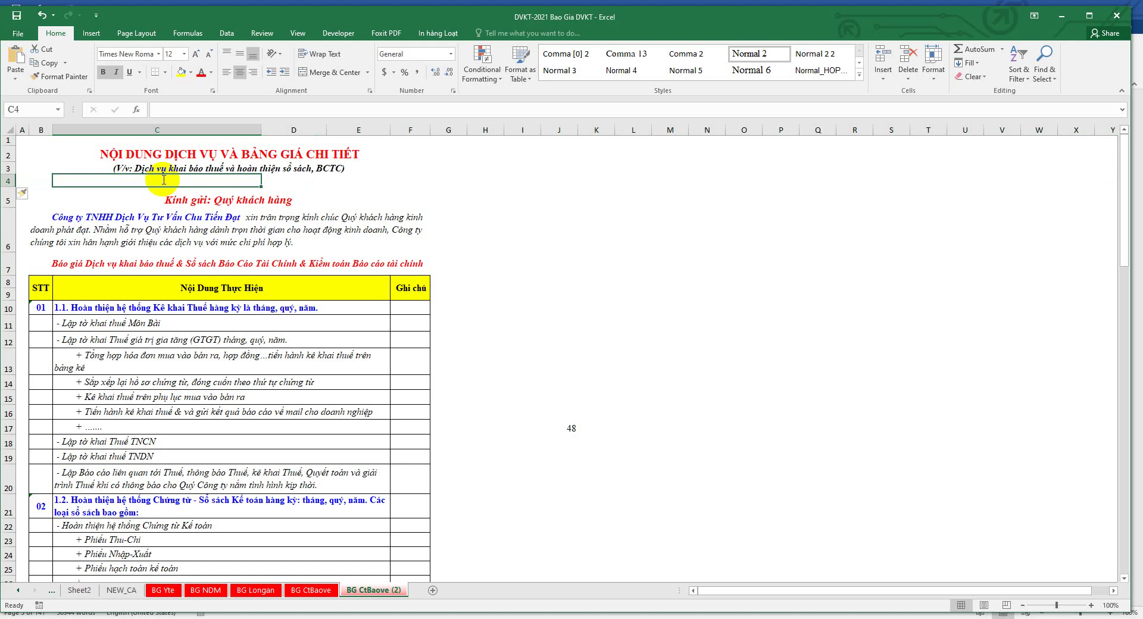
type("kh")
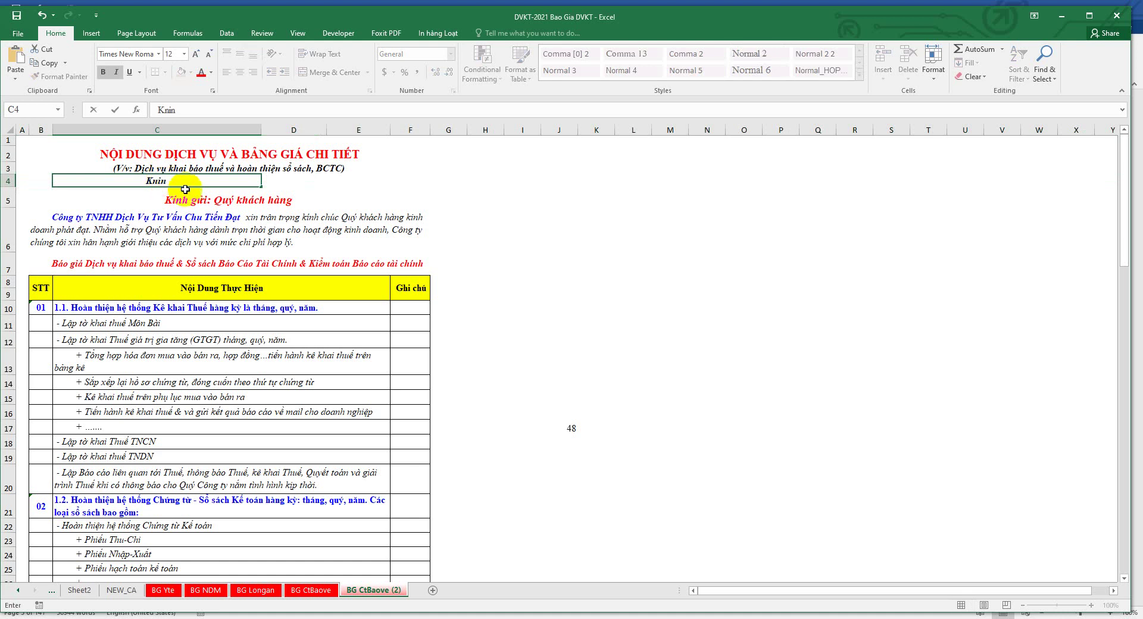
left_click(192, 197)
Step: Copy the greeting from B5 into row 4 and trim it to 'Kính gửi:'
right_click(200, 189)
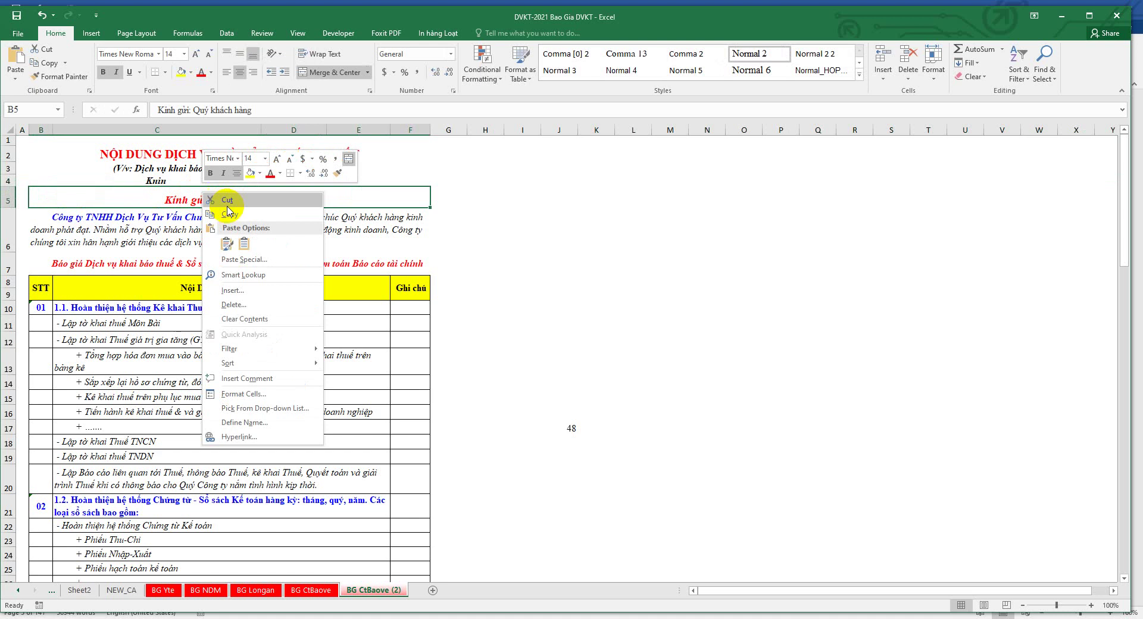
left_click(173, 196)
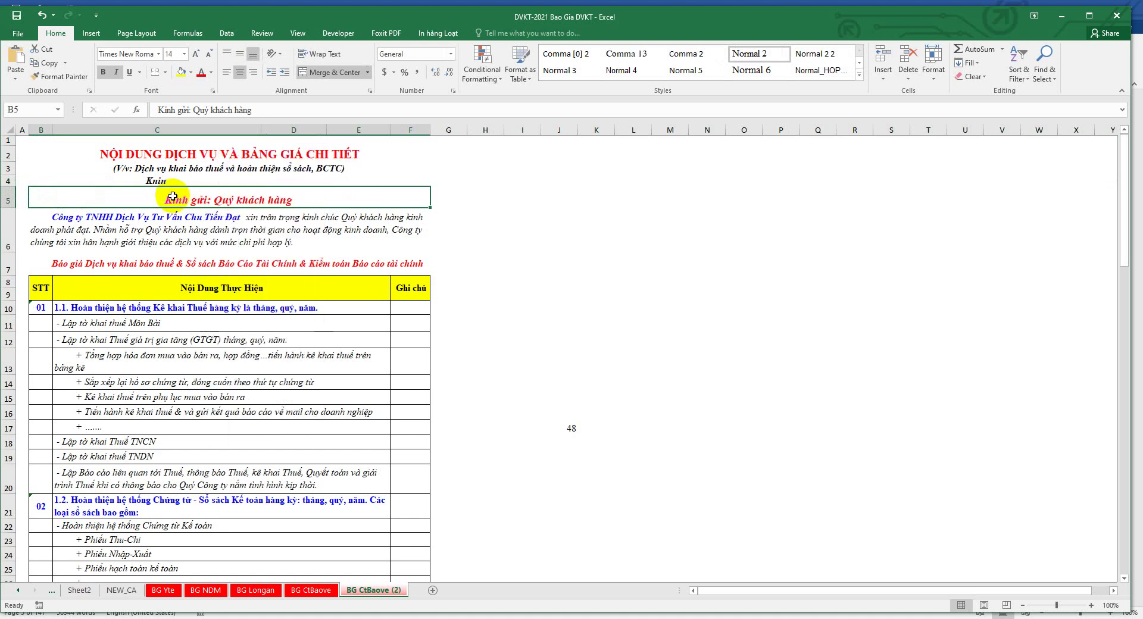
key("ctrl+c")
left_click(169, 182)
key("ctrl+v")
left_click(316, 202)
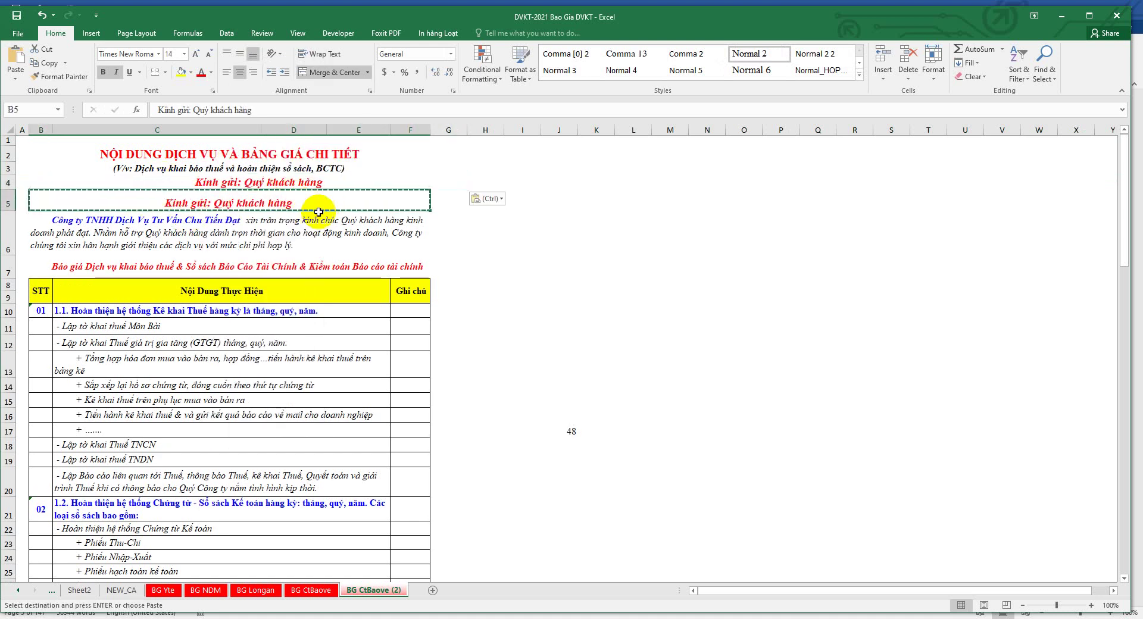
left_click(291, 181)
left_click_drag(251, 109, 194, 110)
key("Delete")
Step: Edit B5 so it reads 'Địa chỉ:'
left_click(240, 204)
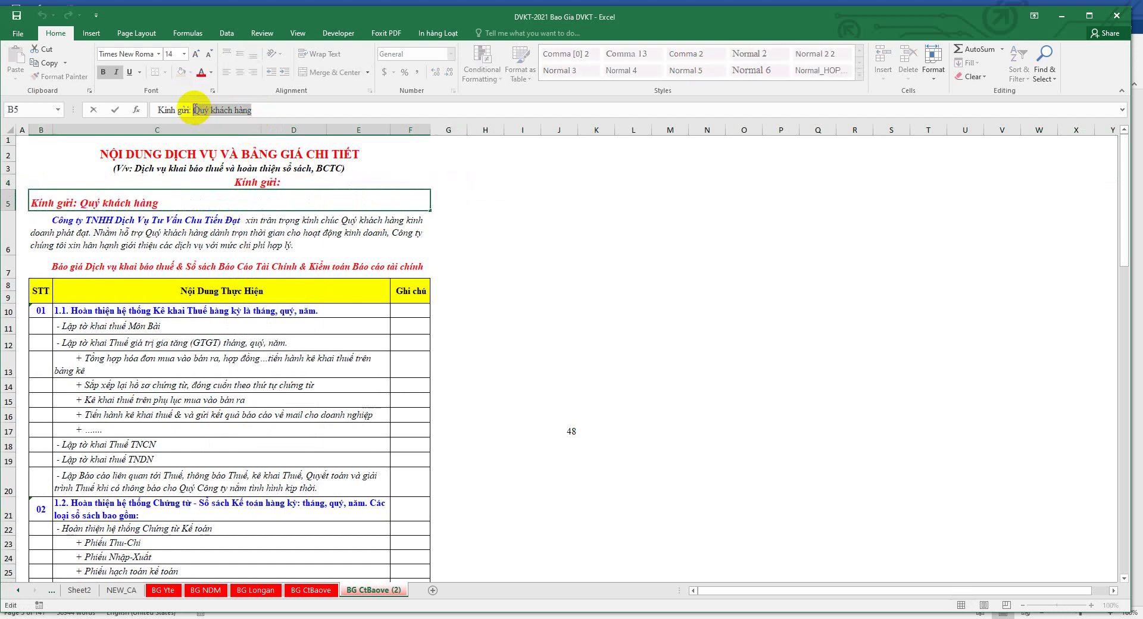
key("Delete")
type("Địa chỉ")
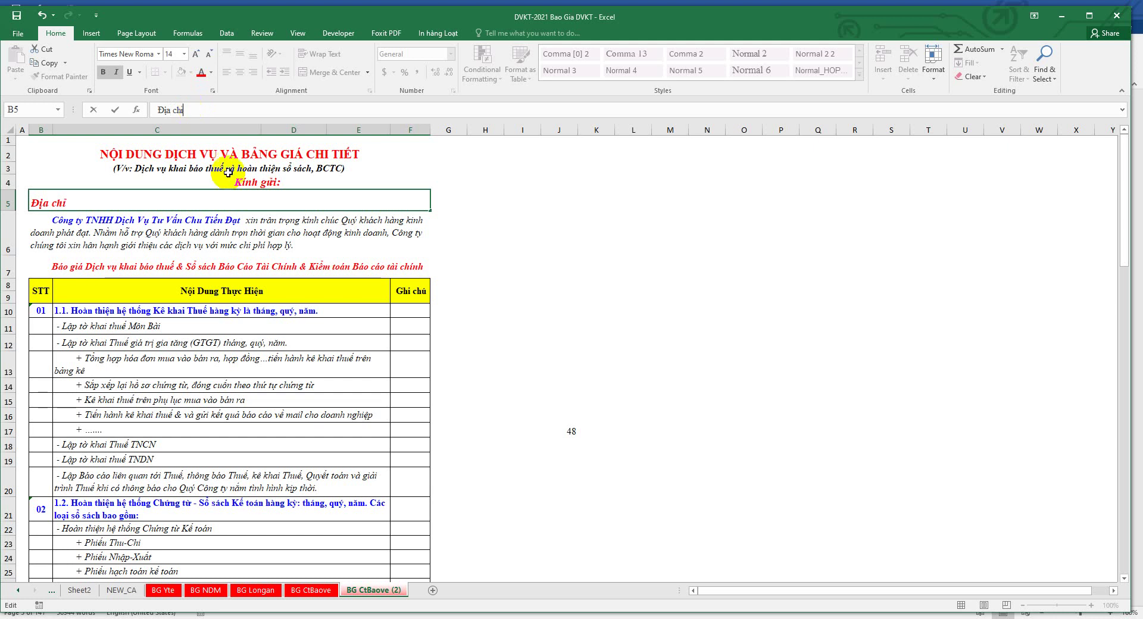
key("Return")
Step: Left-align B4:G5 and merge the 'Kính gửi:' label across B4:G4
left_click_drag(301, 182, 301, 203)
left_click(227, 72)
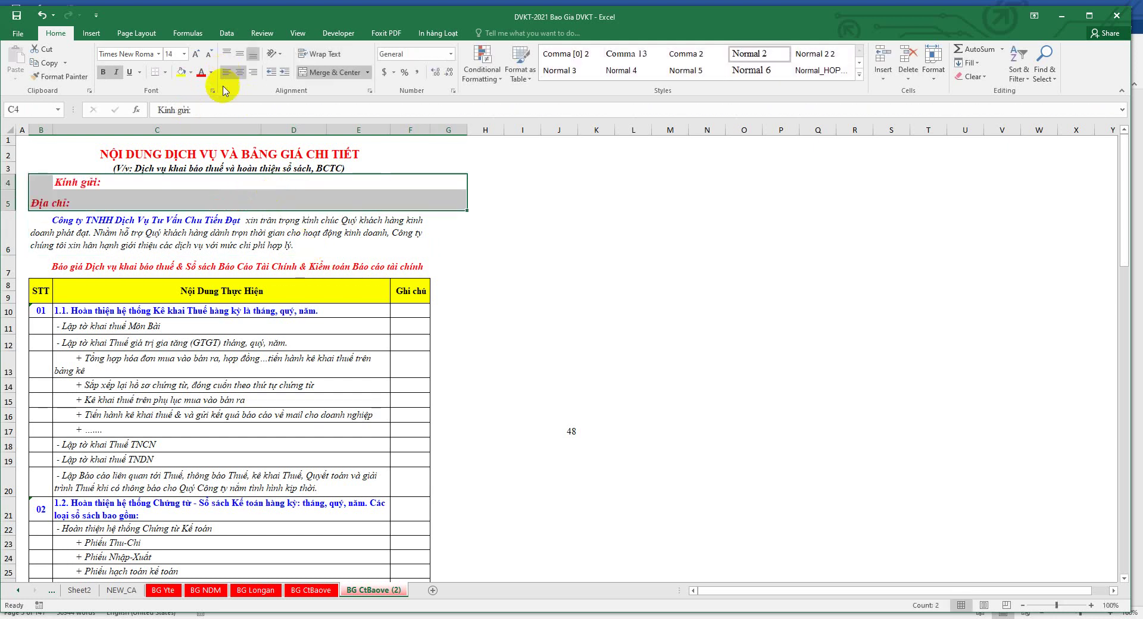
left_click(119, 183)
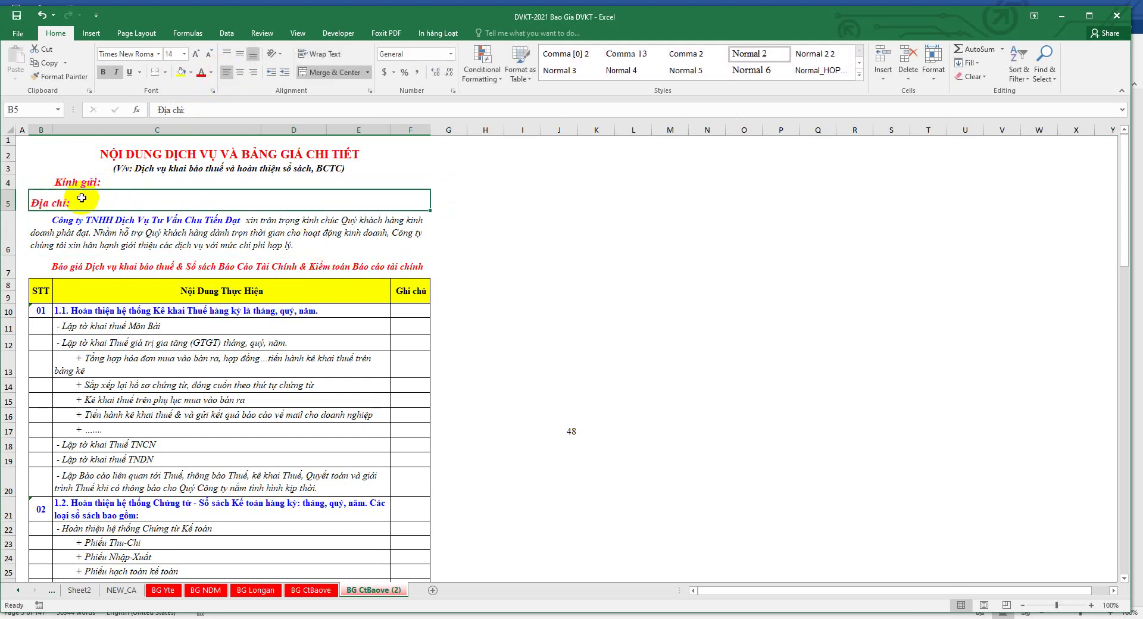
left_click_drag(41, 182, 452, 182)
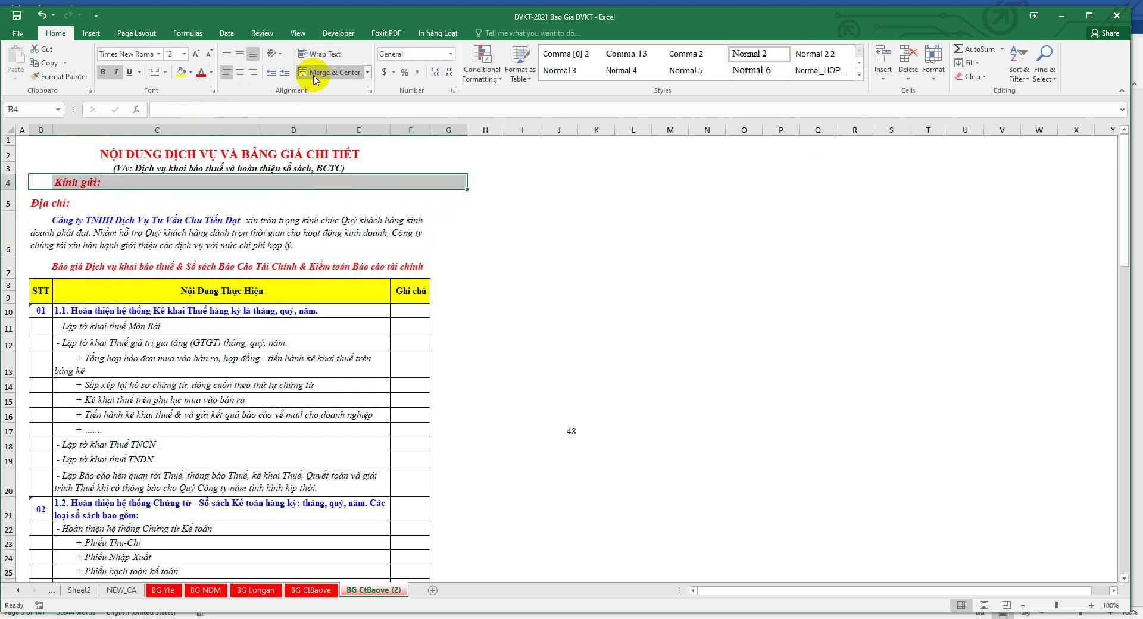
left_click(314, 74)
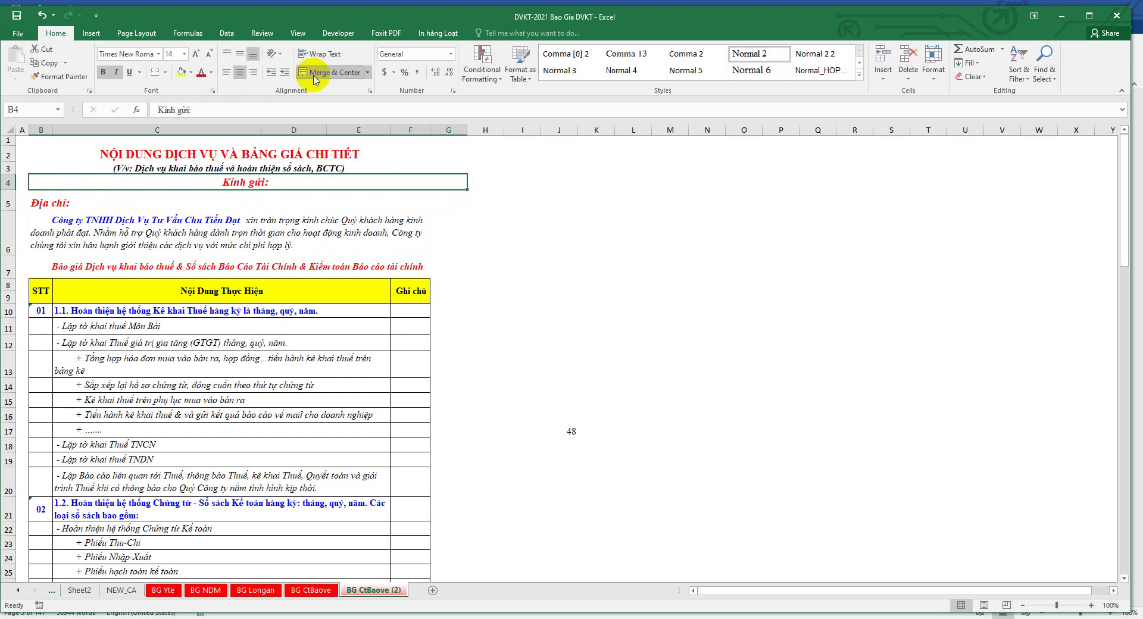
left_click(227, 72)
Step: Insert a blank row above 'Địa chỉ:' and copy the label into it
right_click(8, 203)
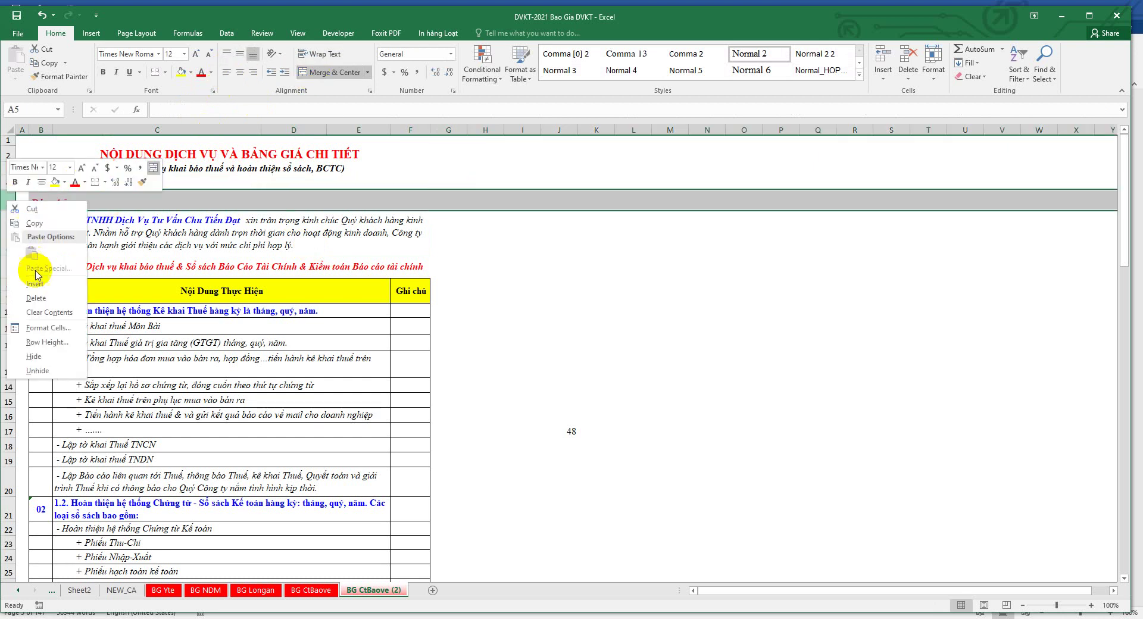
left_click(36, 288)
left_click(59, 215)
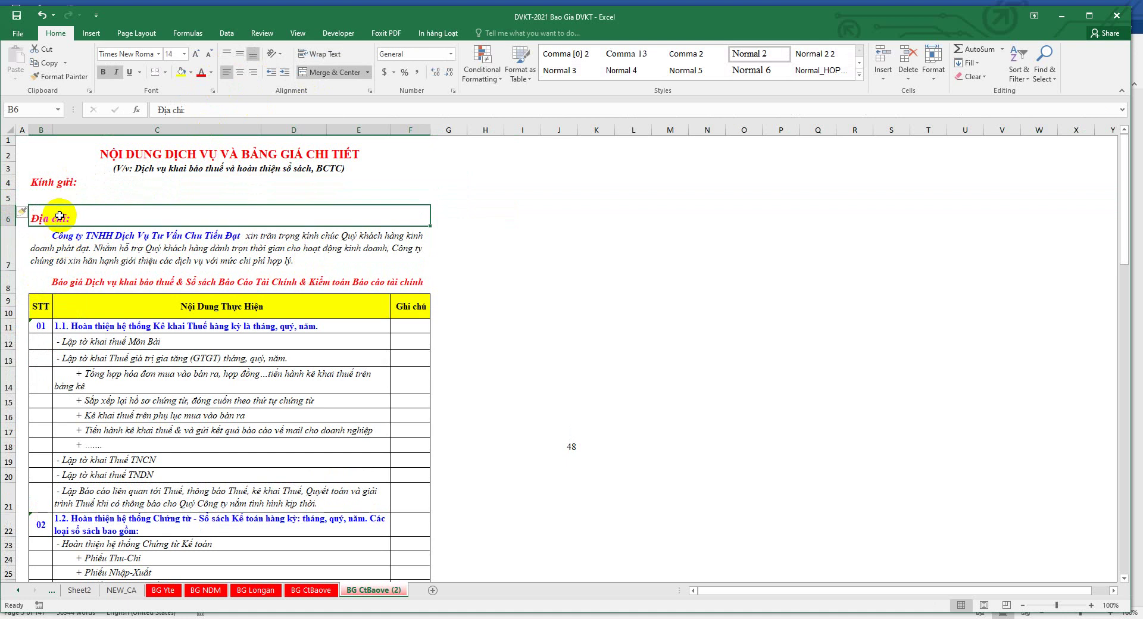
key("ctrl+c")
left_click(69, 197)
key("ctrl+v")
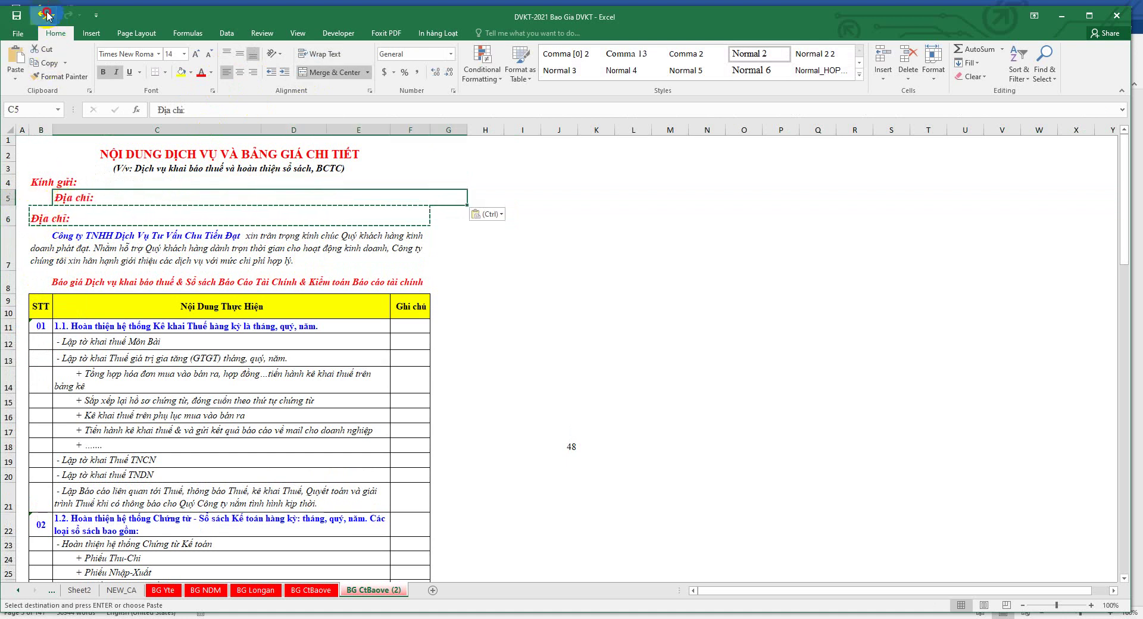
Step: Undo the paste into merged C5, paste 'Địa chỉ:' into B5, and select row 6's label text
left_click(47, 15)
left_click(89, 198)
key("ctrl+v")
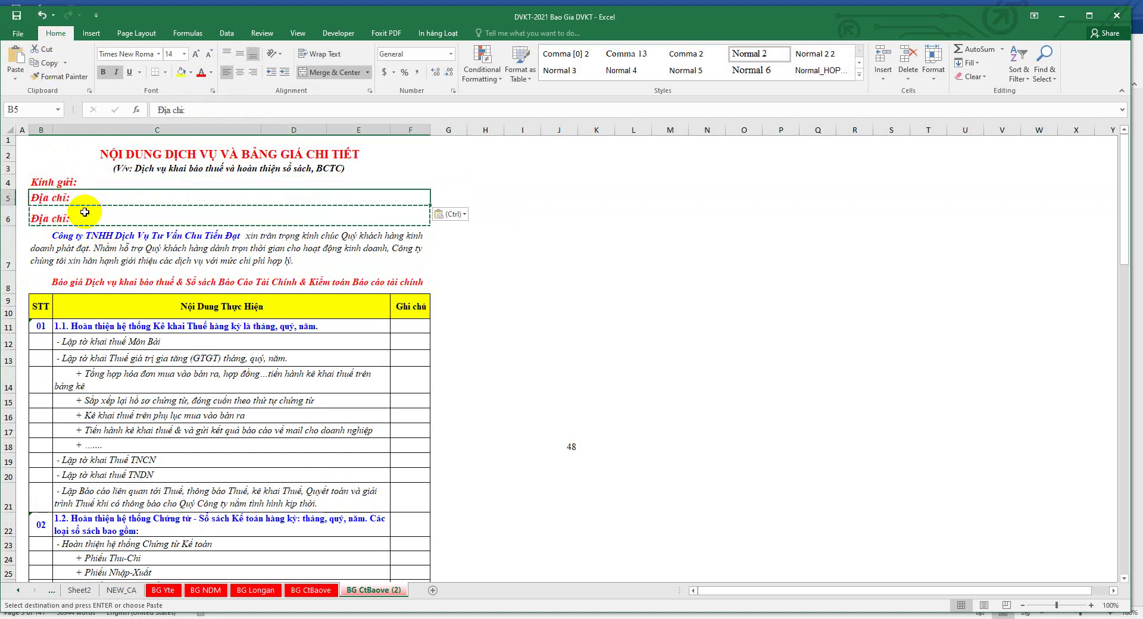
left_click(65, 216)
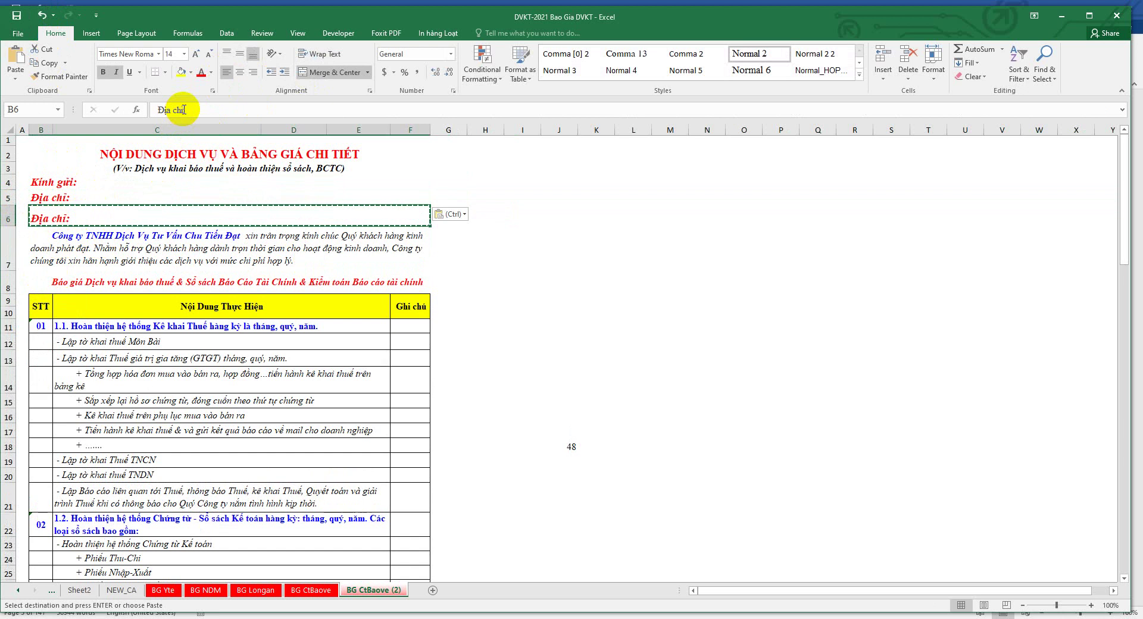
left_click_drag(184, 109, 145, 110)
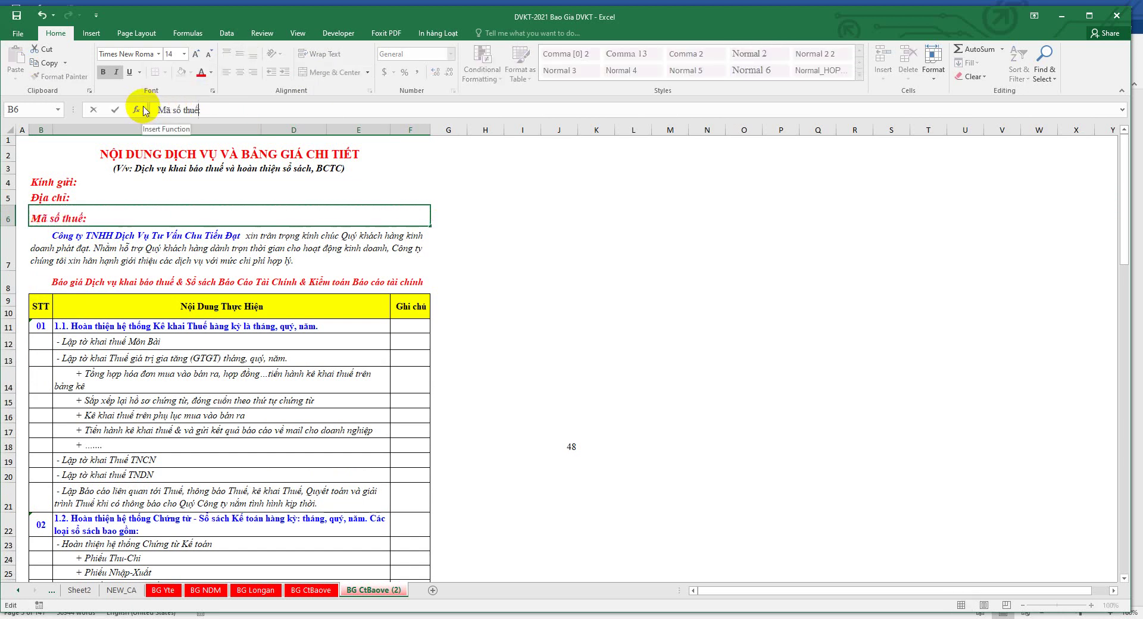
Step: Confirm 'Mã số thuế:' in row 6 and append a row of dots after 'Kính gửi:'
left_click(120, 195)
left_click(95, 181)
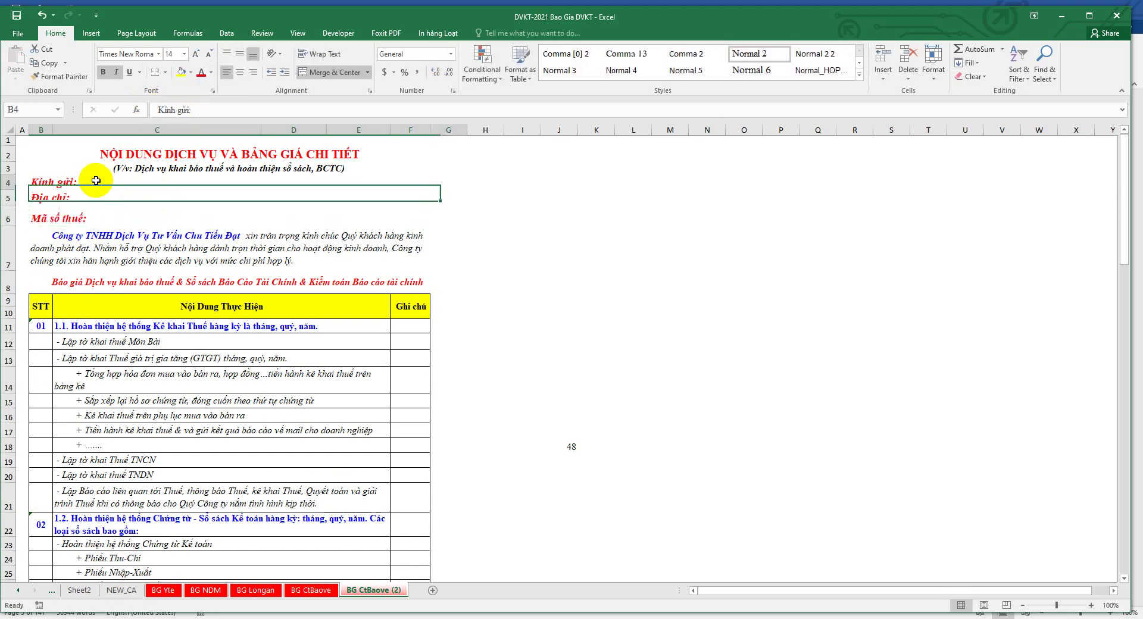
left_click(201, 115)
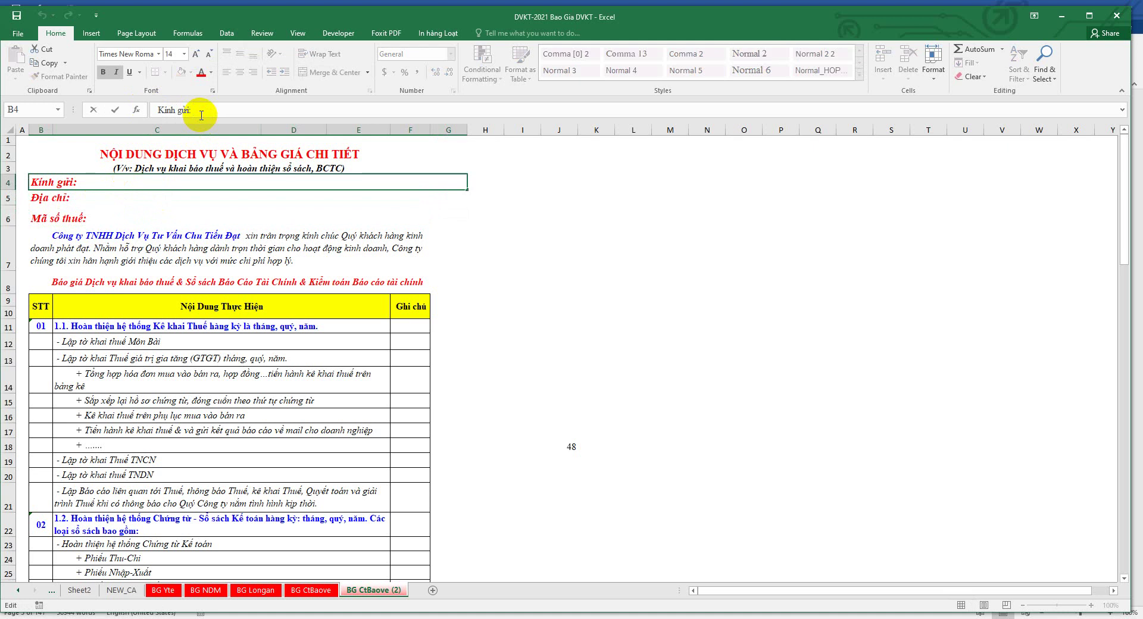
type("………………")
left_click(572, 239)
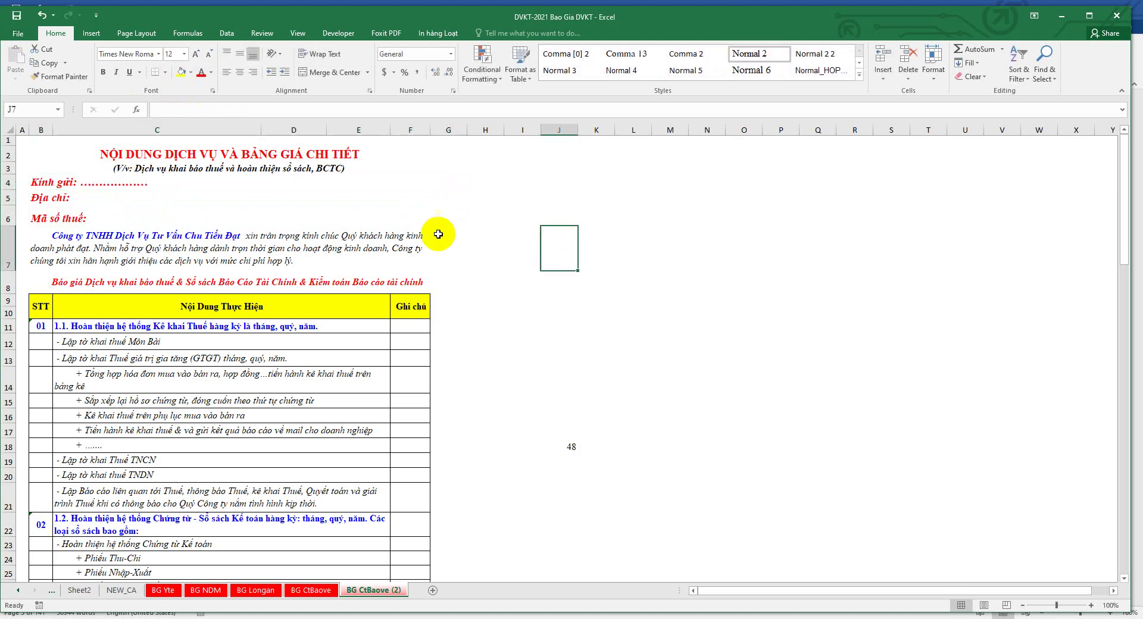
left_click(51, 184)
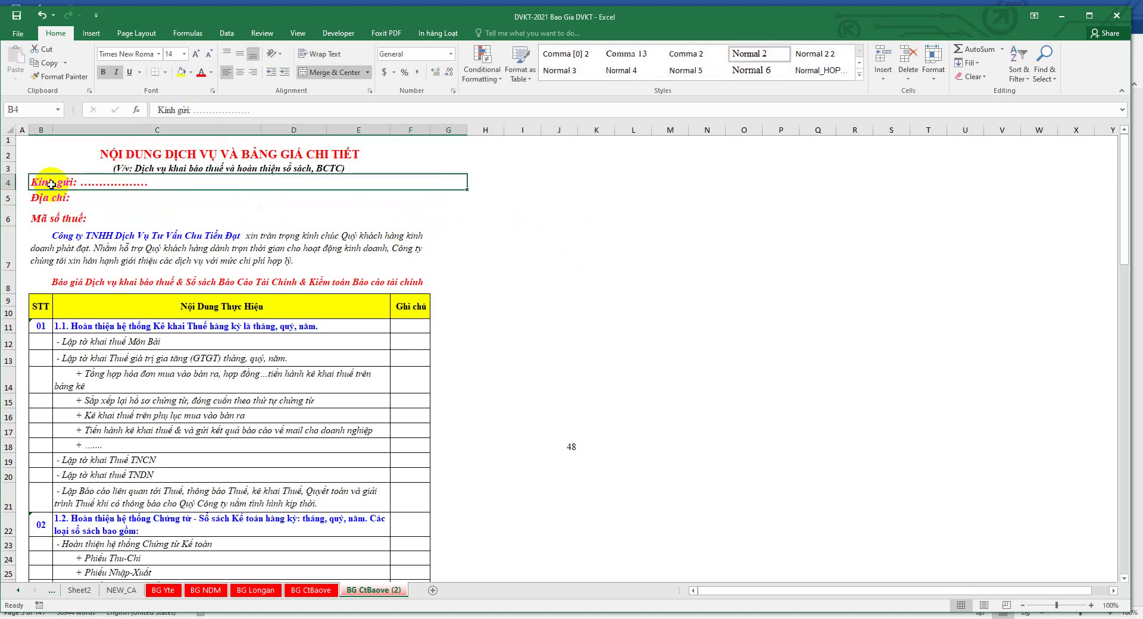
Step: Unmerge 'Kính gửi:' and re-merge it left-aligned across B4:F4
scroll(395, 243, "down", 1)
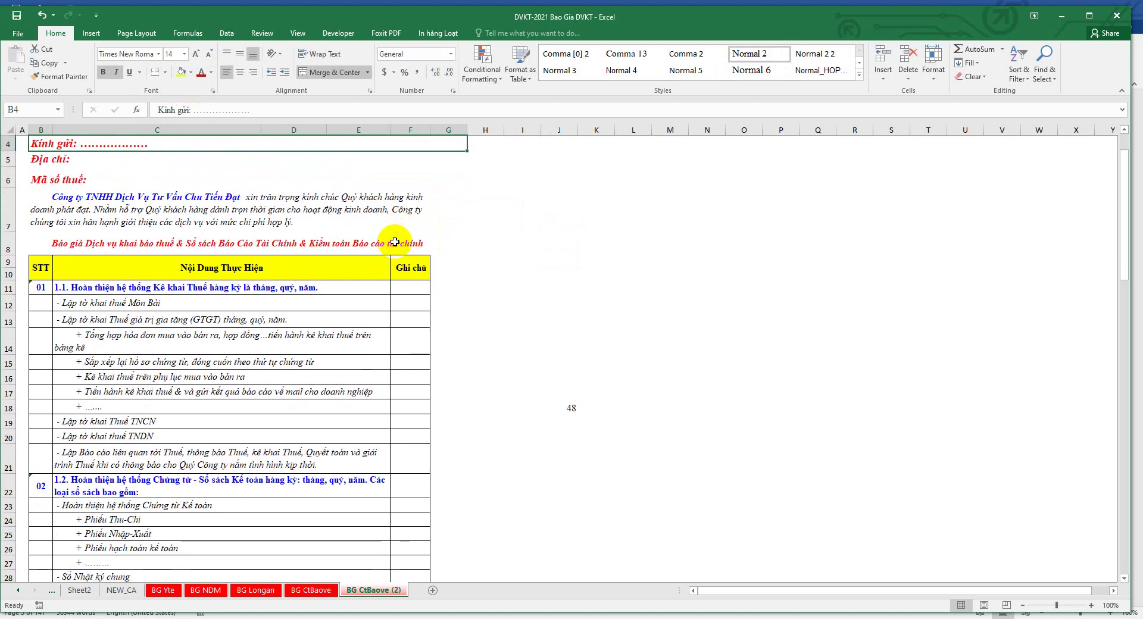
scroll(395, 242, "up", 1)
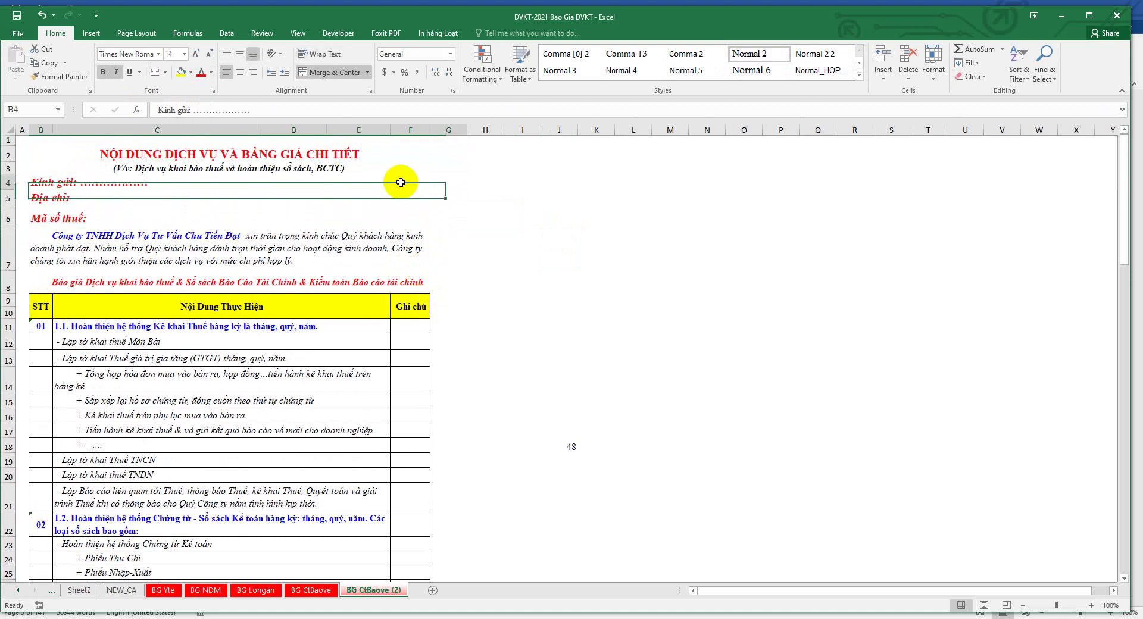
left_click_drag(400, 182, 401, 178)
left_click(338, 73)
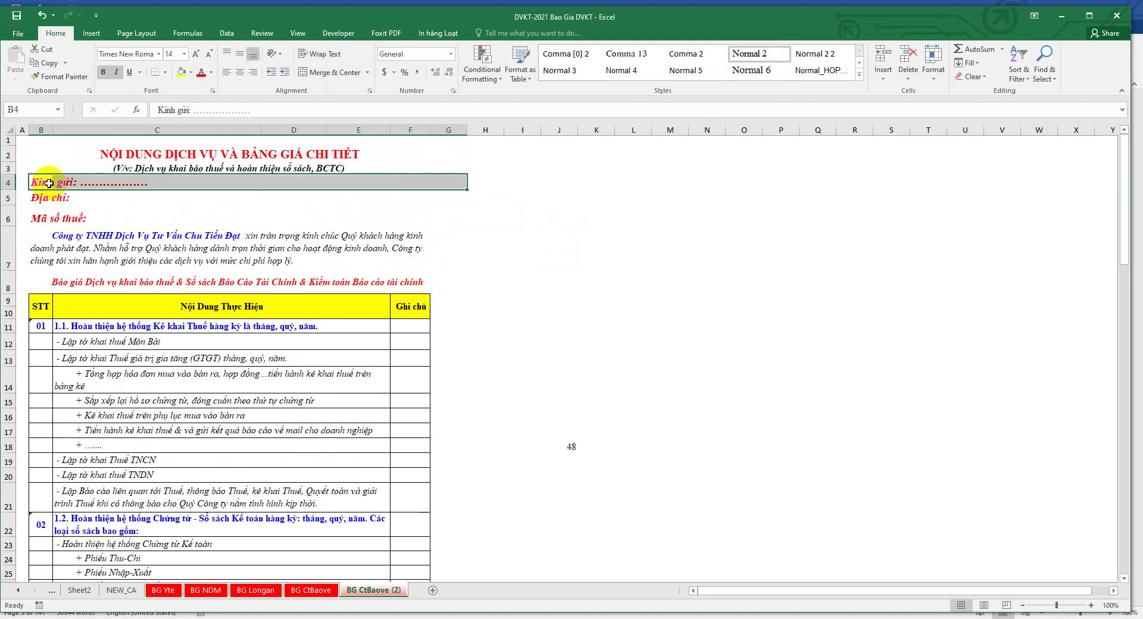
left_click_drag(65, 182, 405, 180)
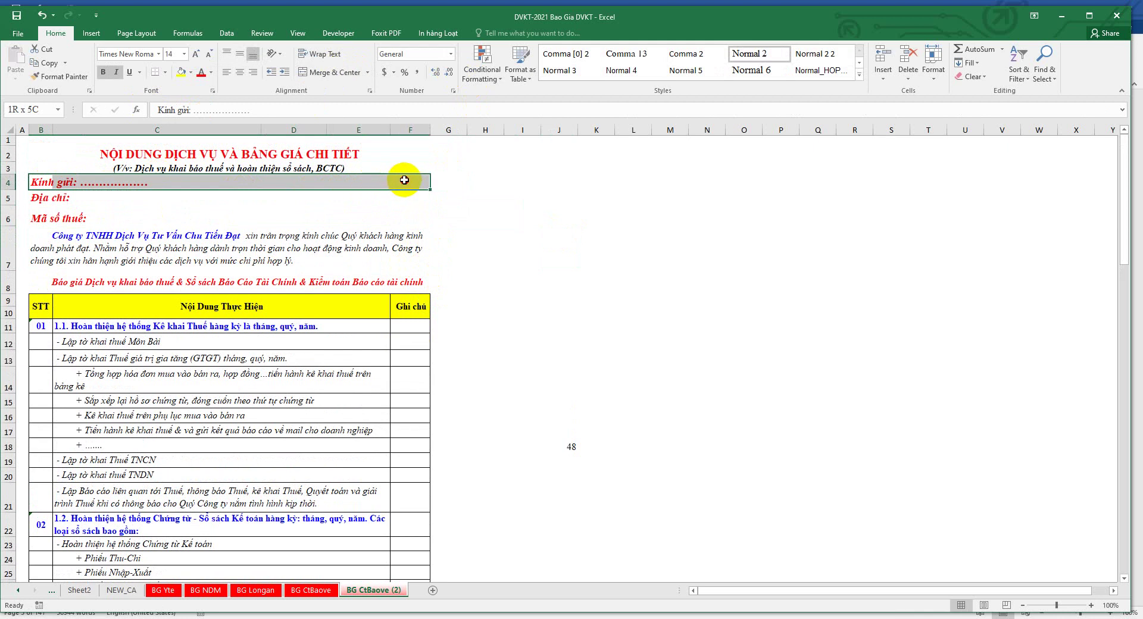
left_click(316, 72)
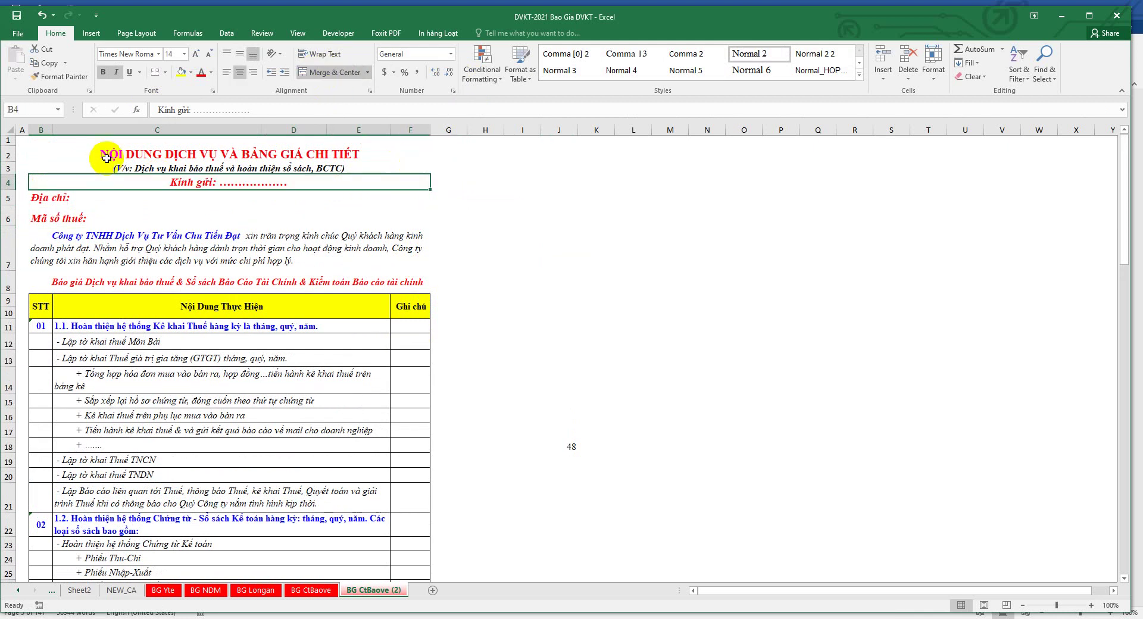
left_click(226, 72)
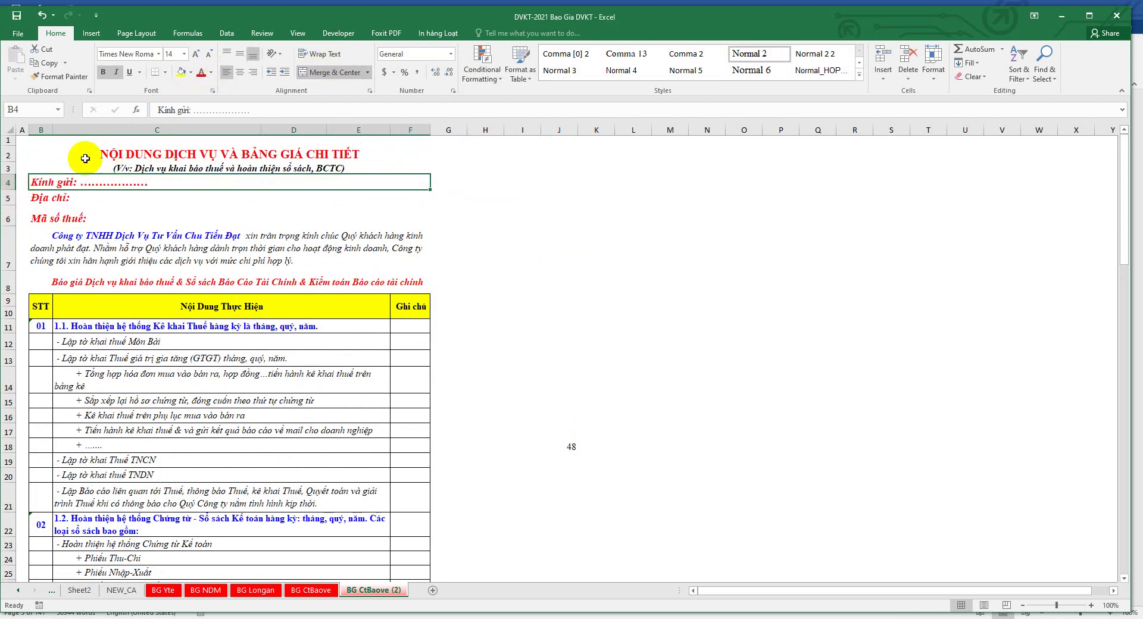
Step: Copy row 4's merged formatting onto rows 5 and 6 with Format Painter
left_click(8, 182)
left_click(59, 76)
left_click_drag(9, 198, 11, 209)
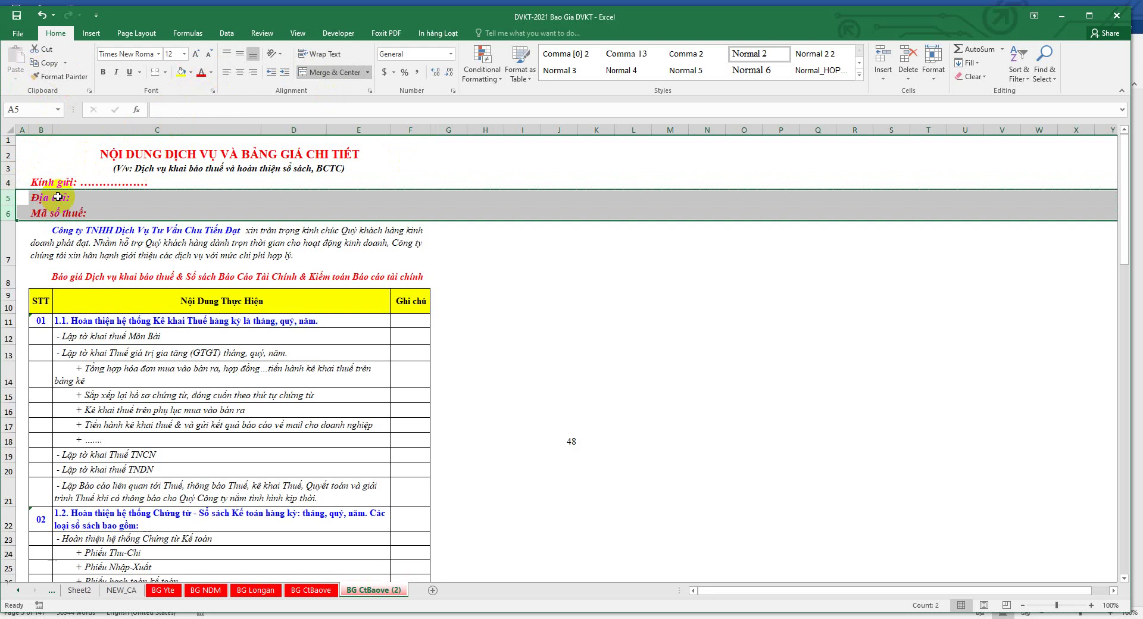
Step: Select B4:F6 and start a Custom number format, editing the type code down to '@*'
left_click(95, 198)
left_click(64, 181)
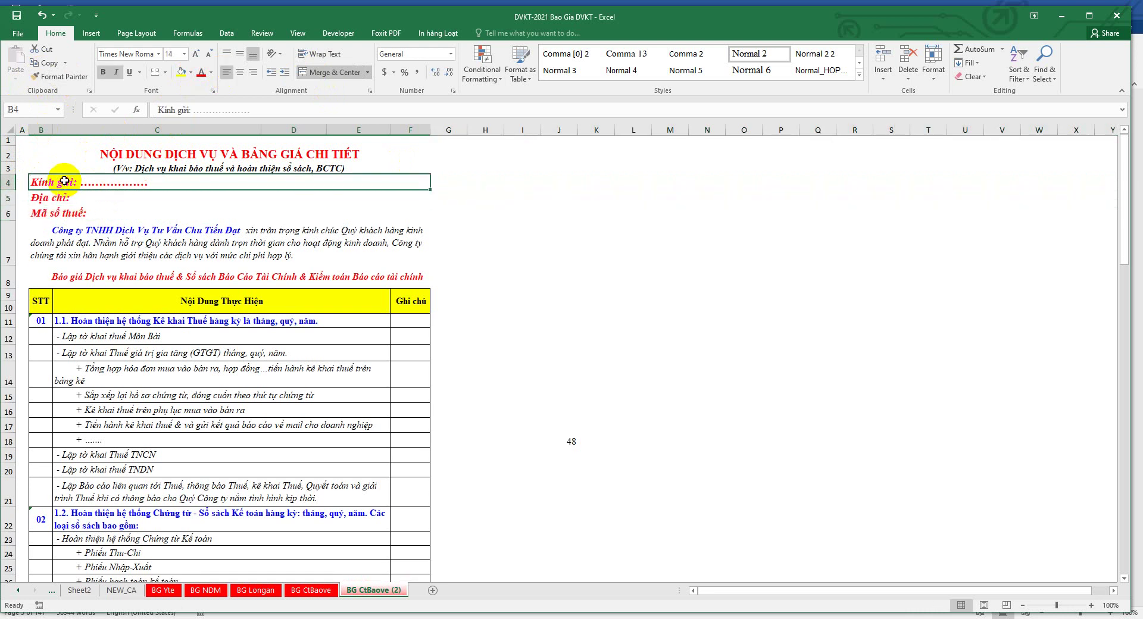
left_click_drag(64, 181, 65, 214)
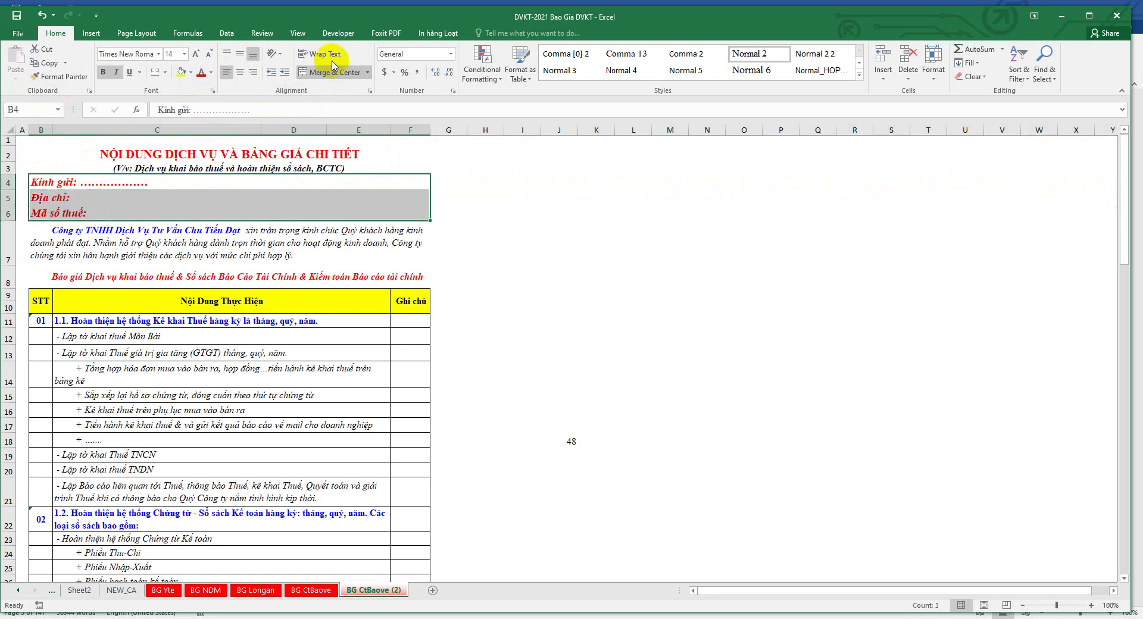
left_click(450, 54)
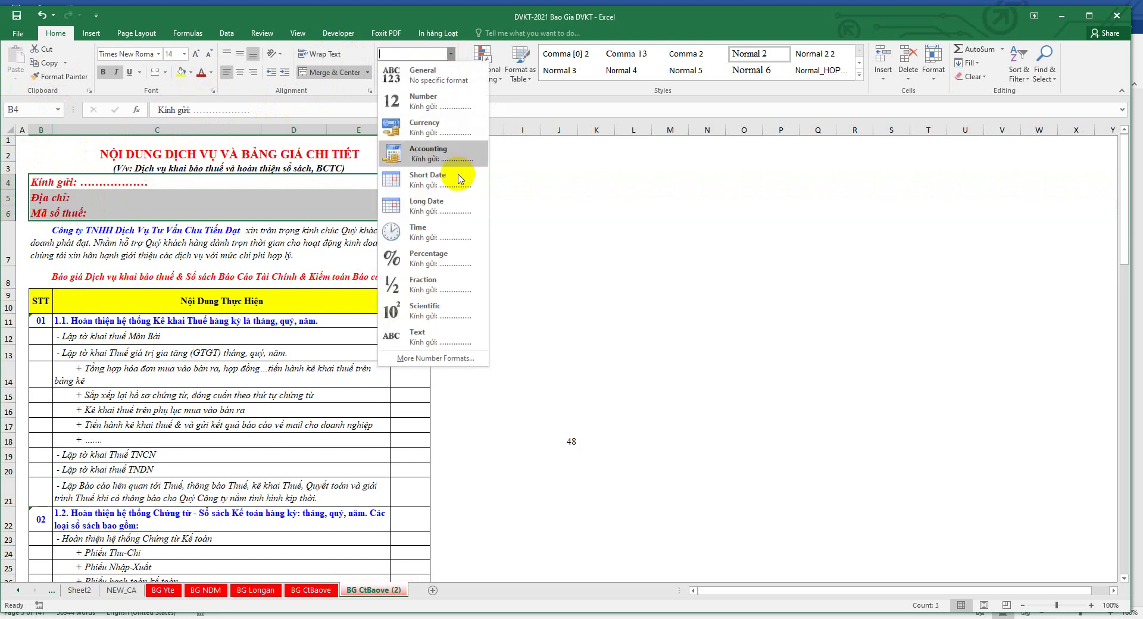
left_click(431, 359)
left_click(620, 254)
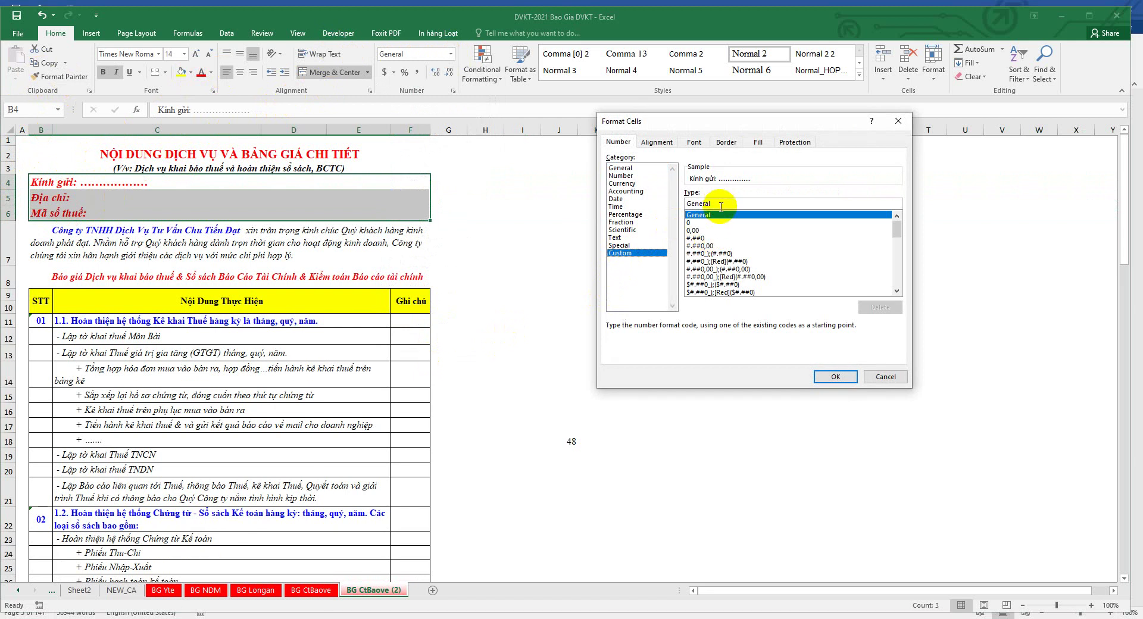
left_click(688, 222)
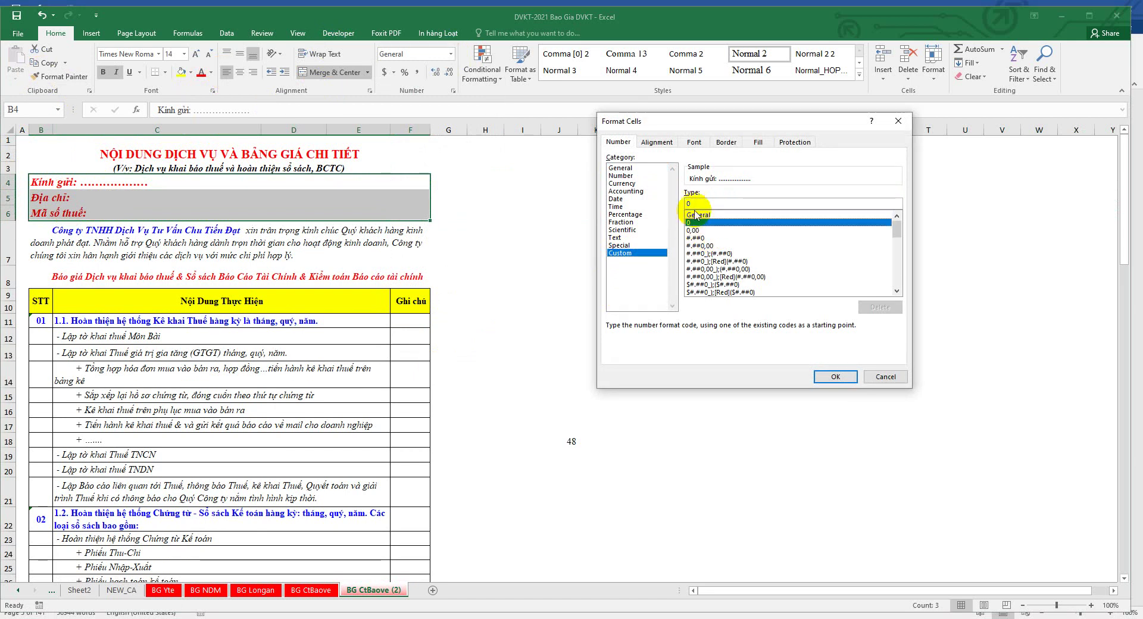
key("BackSpace")
type("@*")
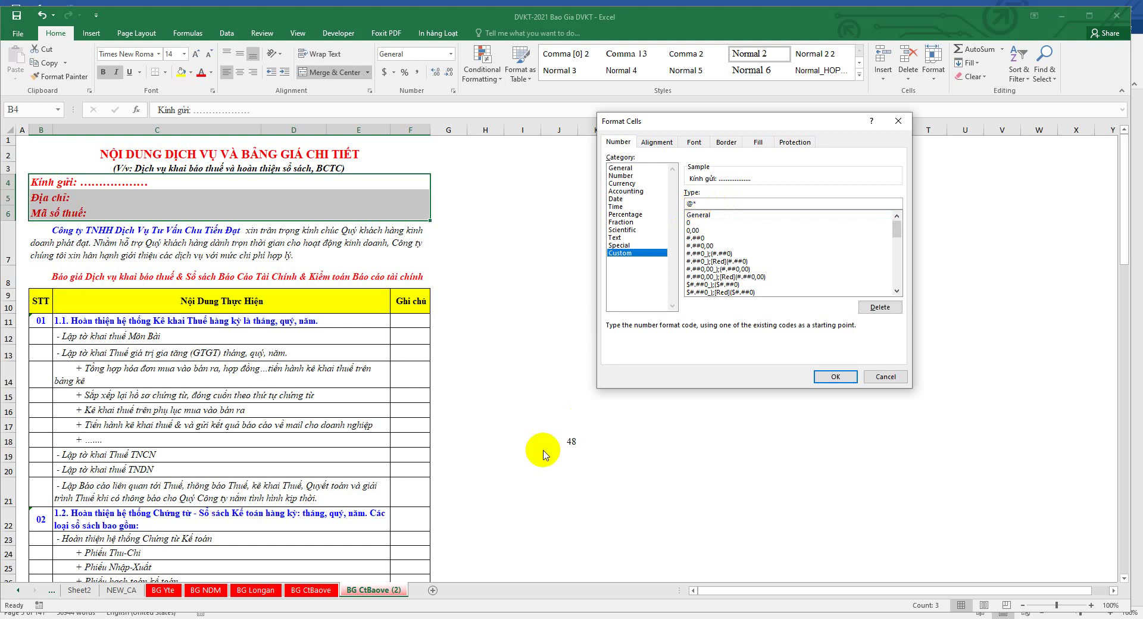
Step: Check the @*- code in the Word notes and complete the format code as '@*-'
key("alt+Tab")
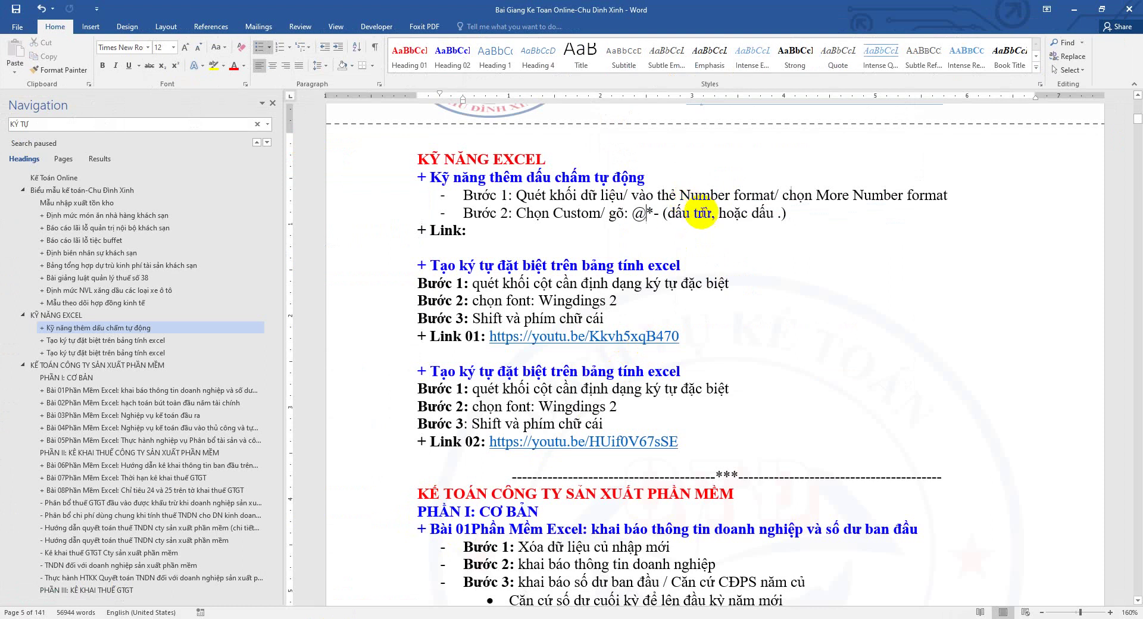
left_click(704, 214)
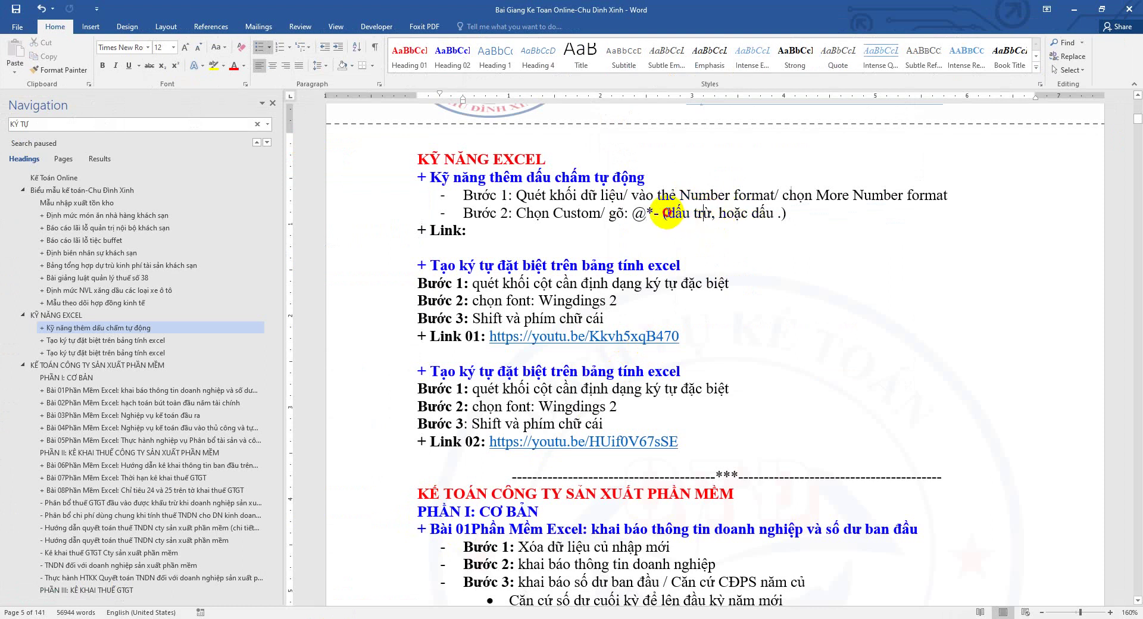
left_click(668, 213)
type("-")
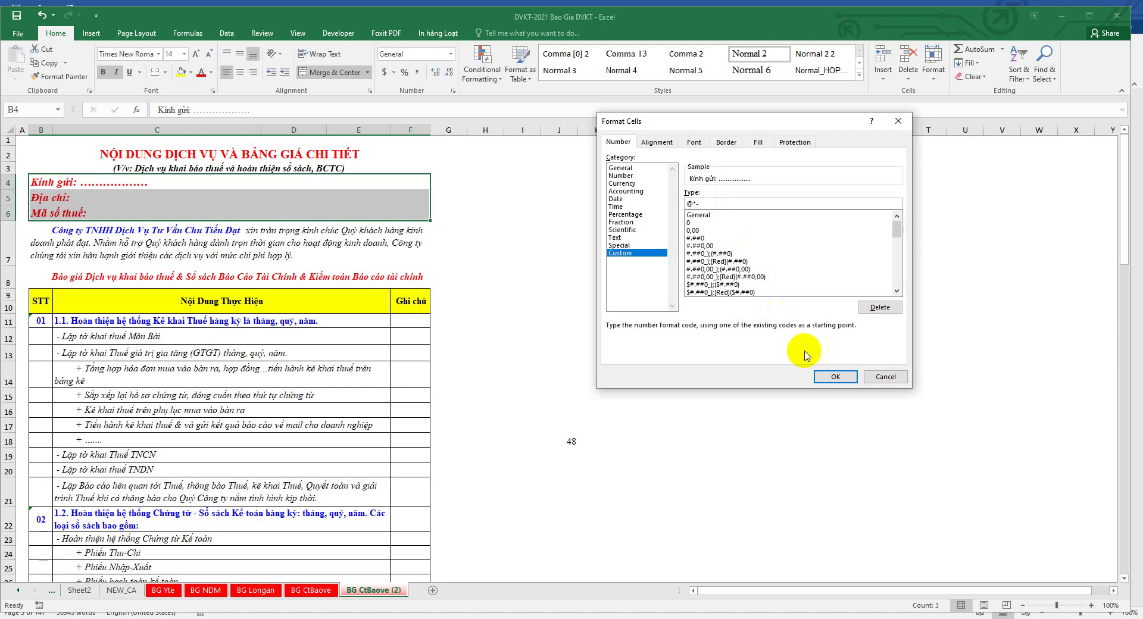
Step: Reapply the Custom format to B4:F6 as '@*.' so the three labels fill with dotted leaders
left_click(835, 379)
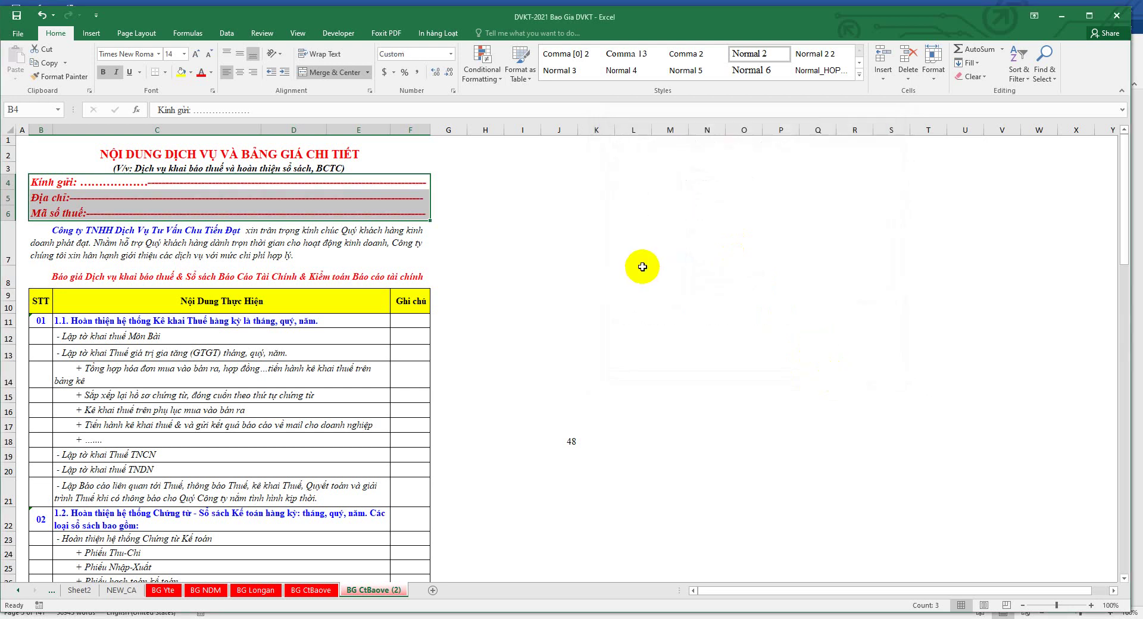
left_click(247, 184)
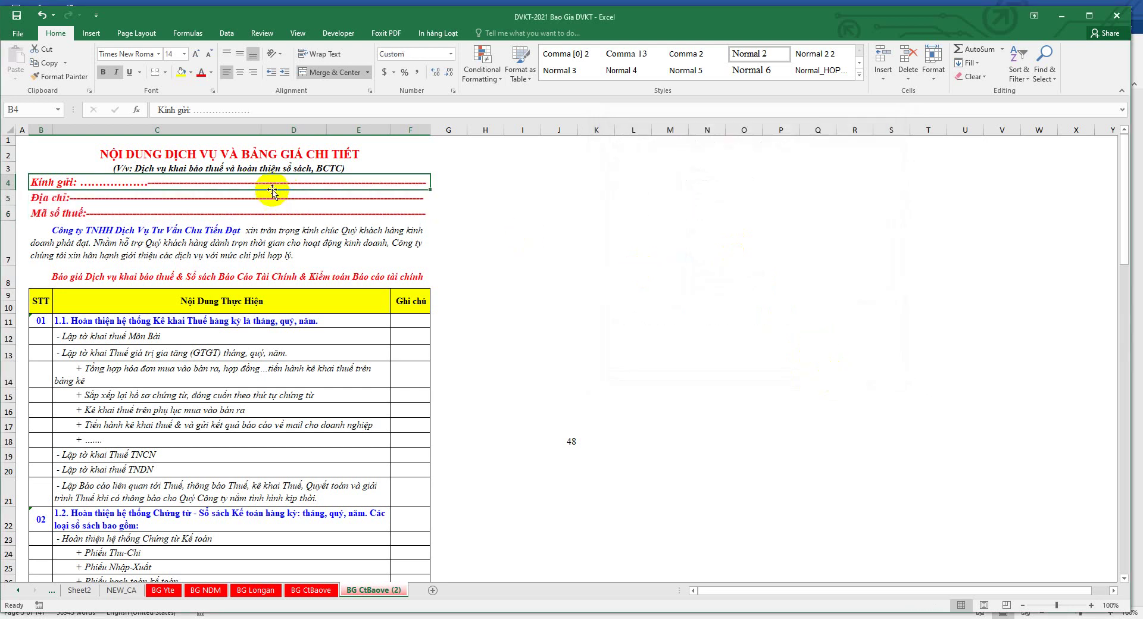
left_click_drag(266, 203, 265, 210)
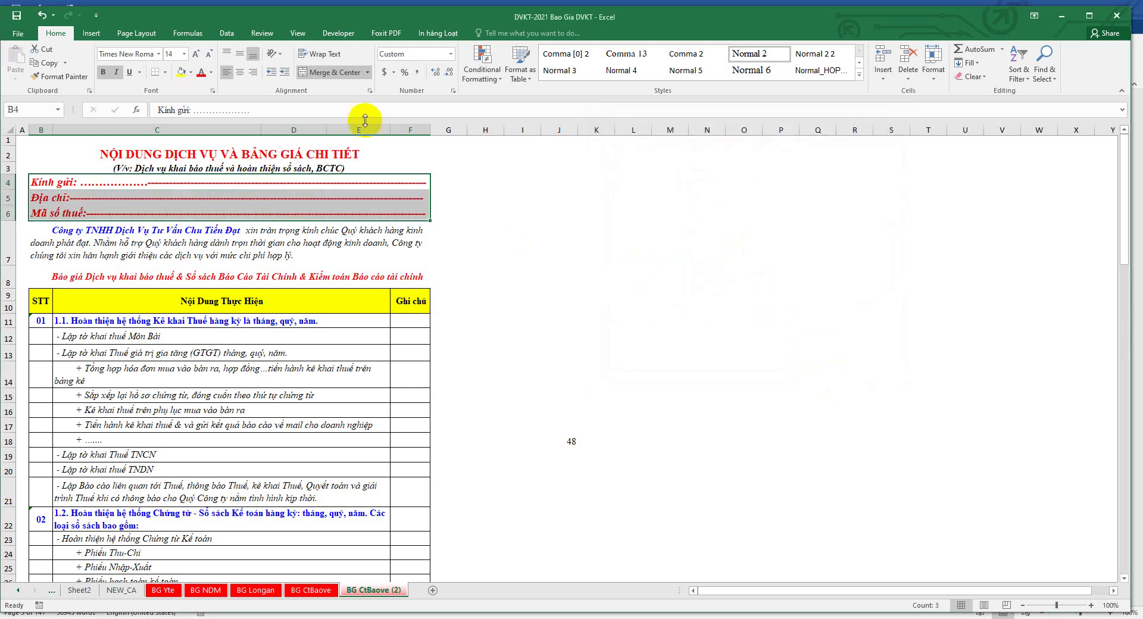
left_click(450, 54)
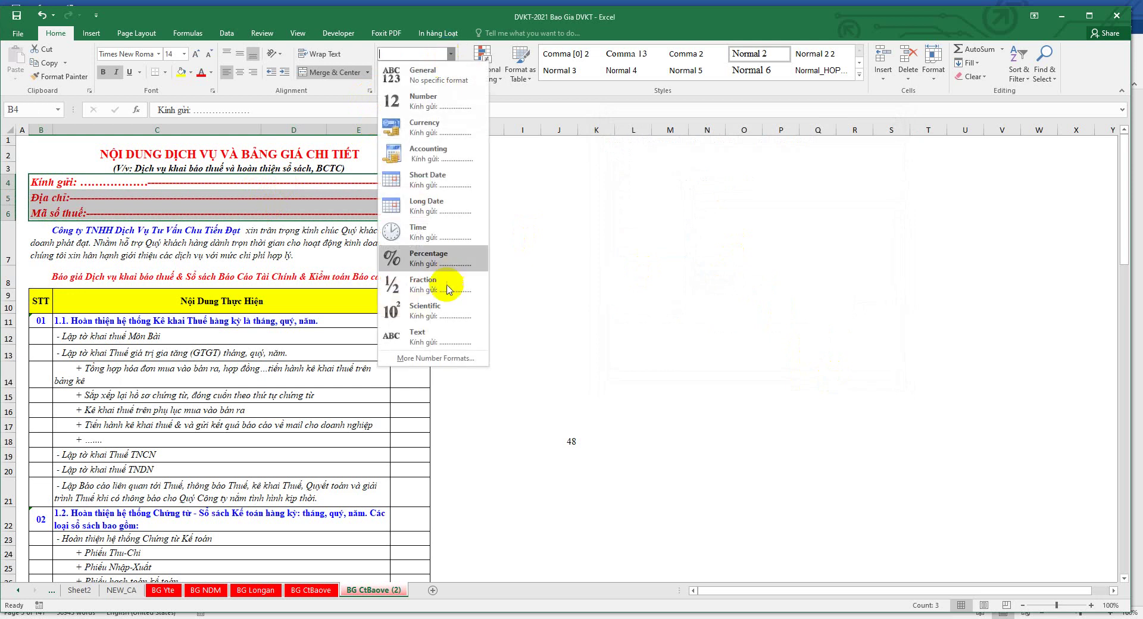
left_click(435, 358)
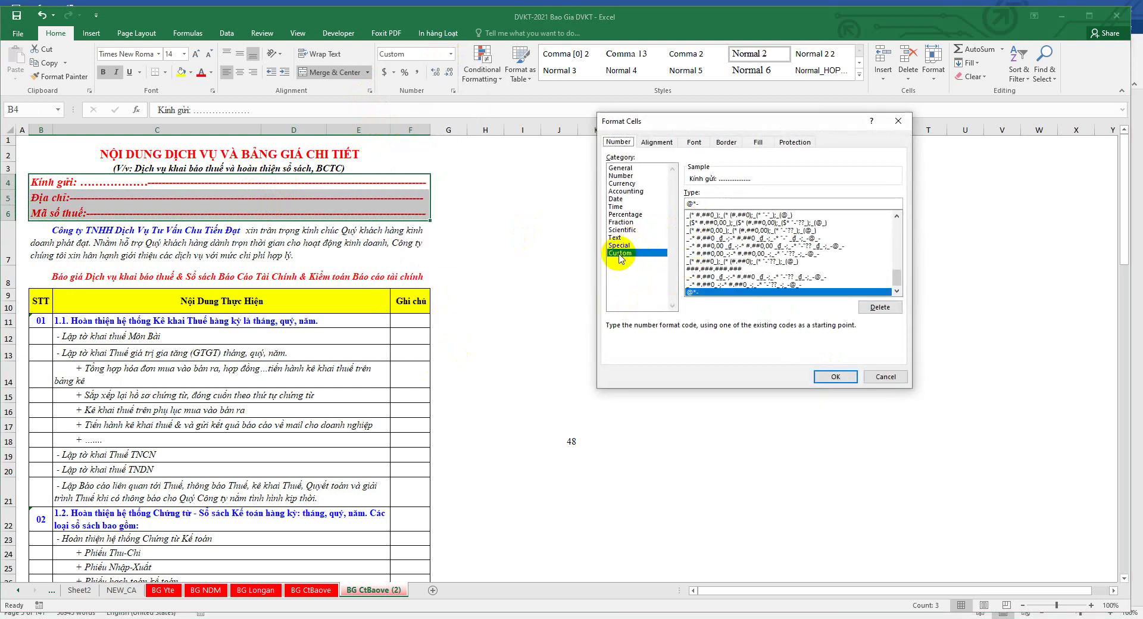
left_click(622, 253)
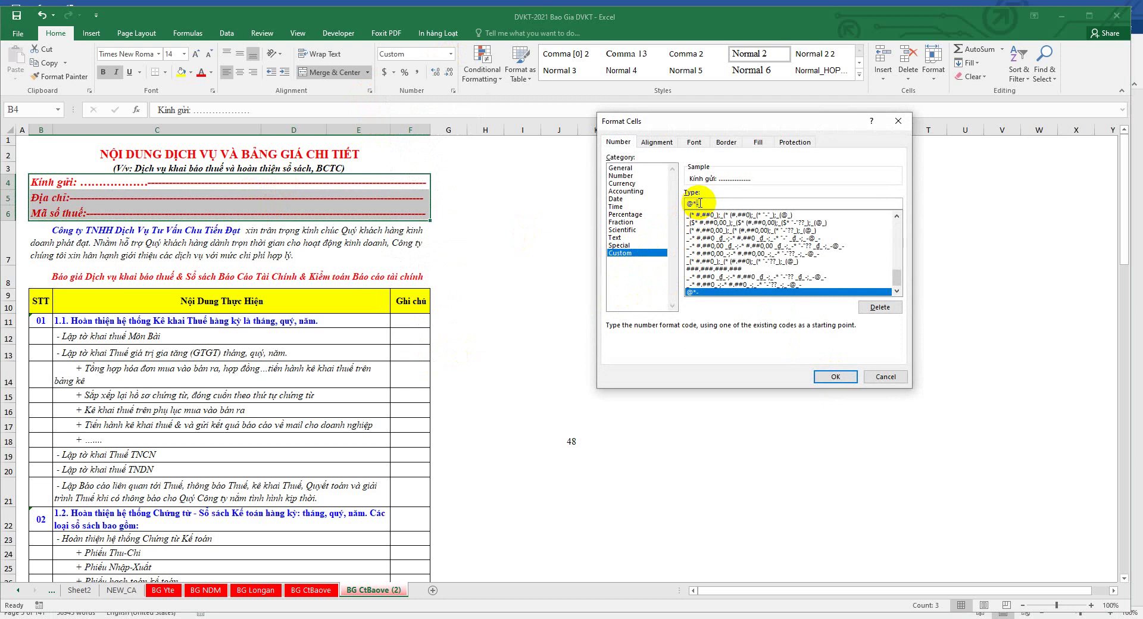
left_click(835, 376)
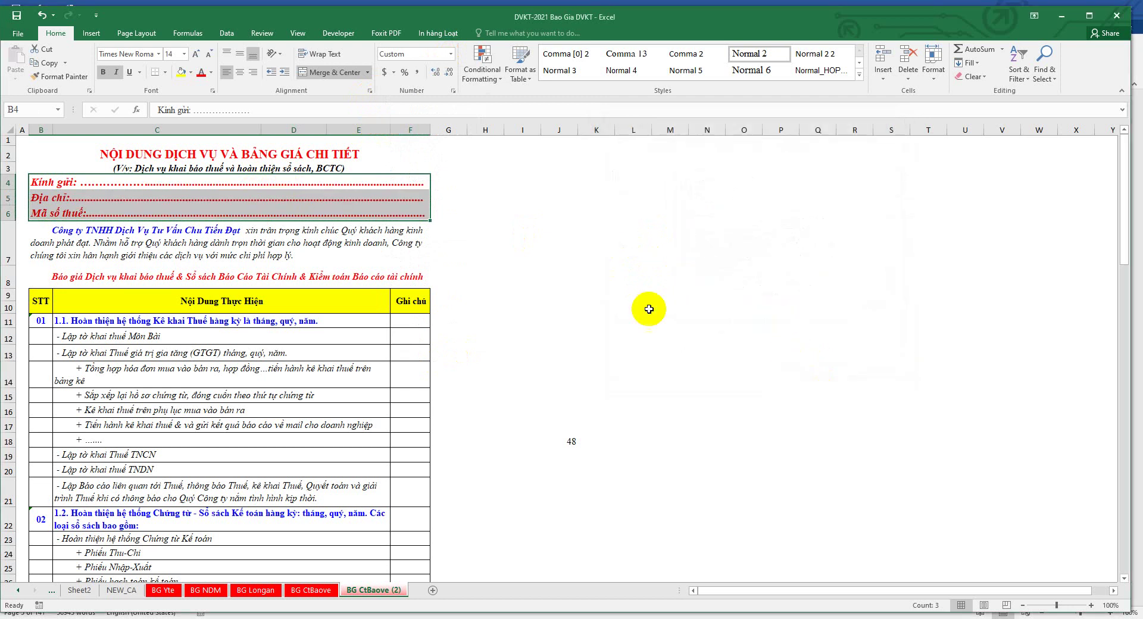
Step: Widen column E so the price table and dotted header rows extend further right, then reselect B4:F6
left_click(332, 194)
left_click_drag(331, 183, 331, 209)
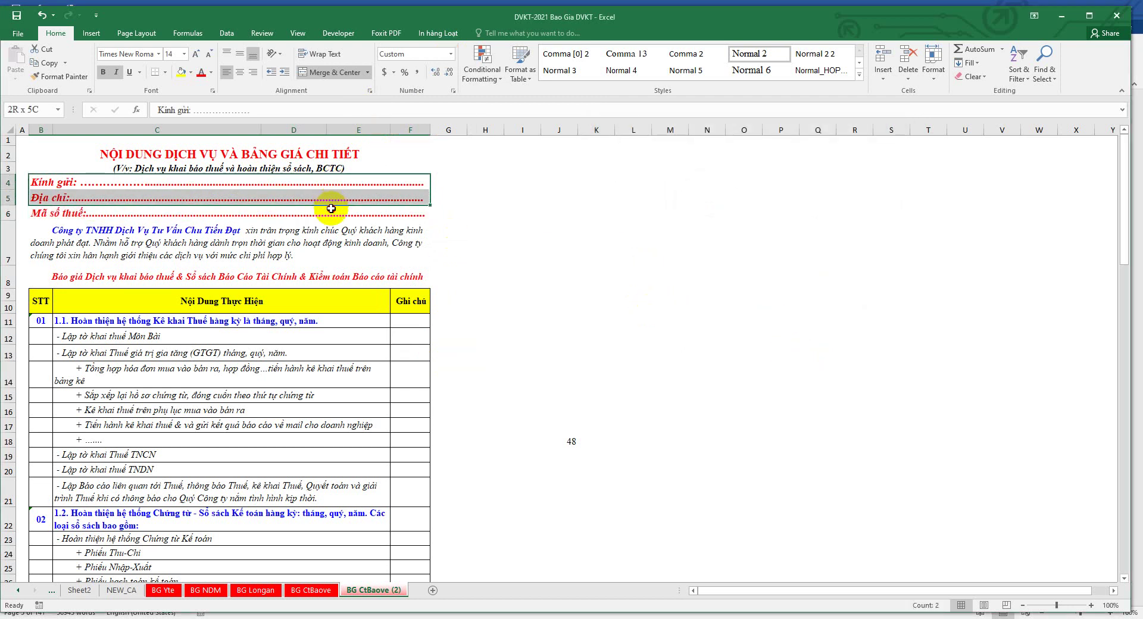
mouse_move(430, 130)
left_mouse_down()
mouse_move(507, 131)
mouse_move(406, 128)
left_mouse_up()
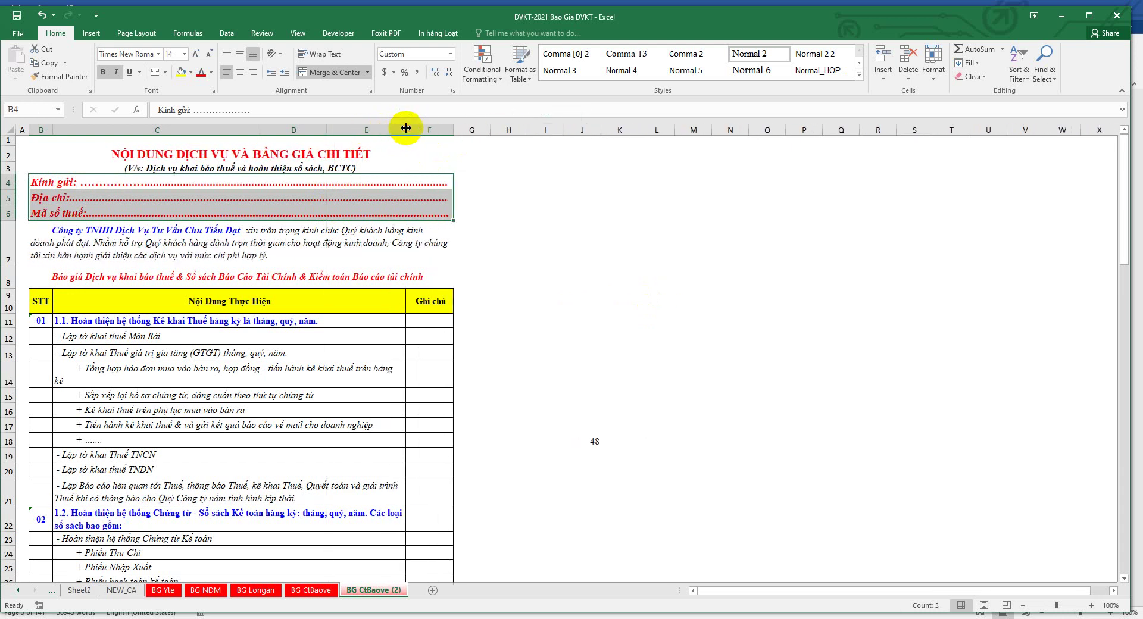
left_click(613, 197)
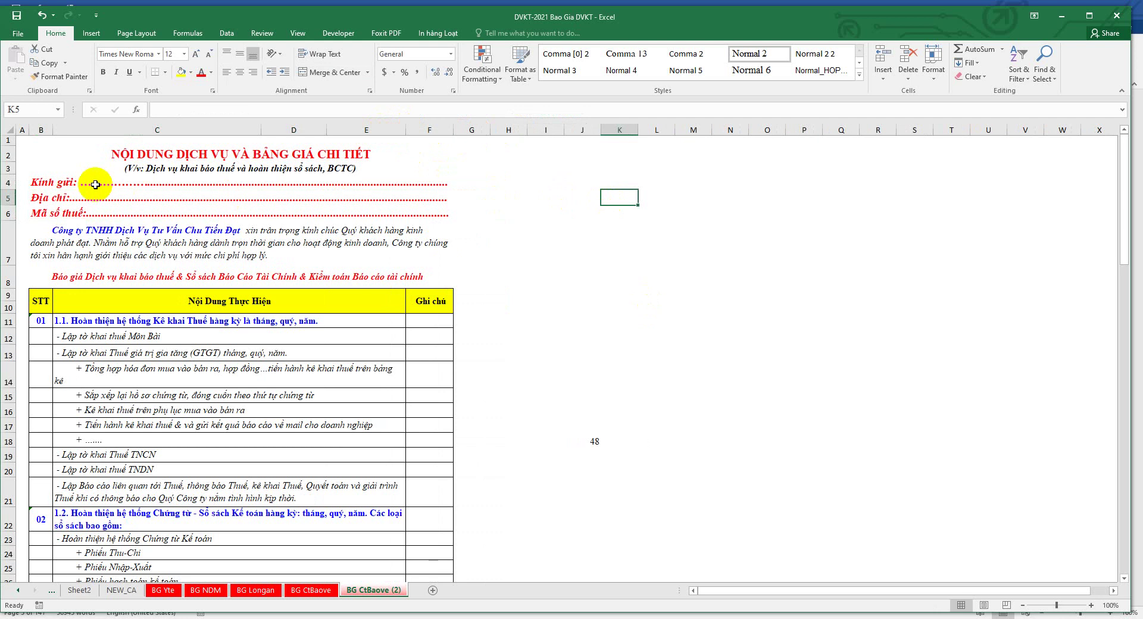
left_click_drag(52, 184, 54, 206)
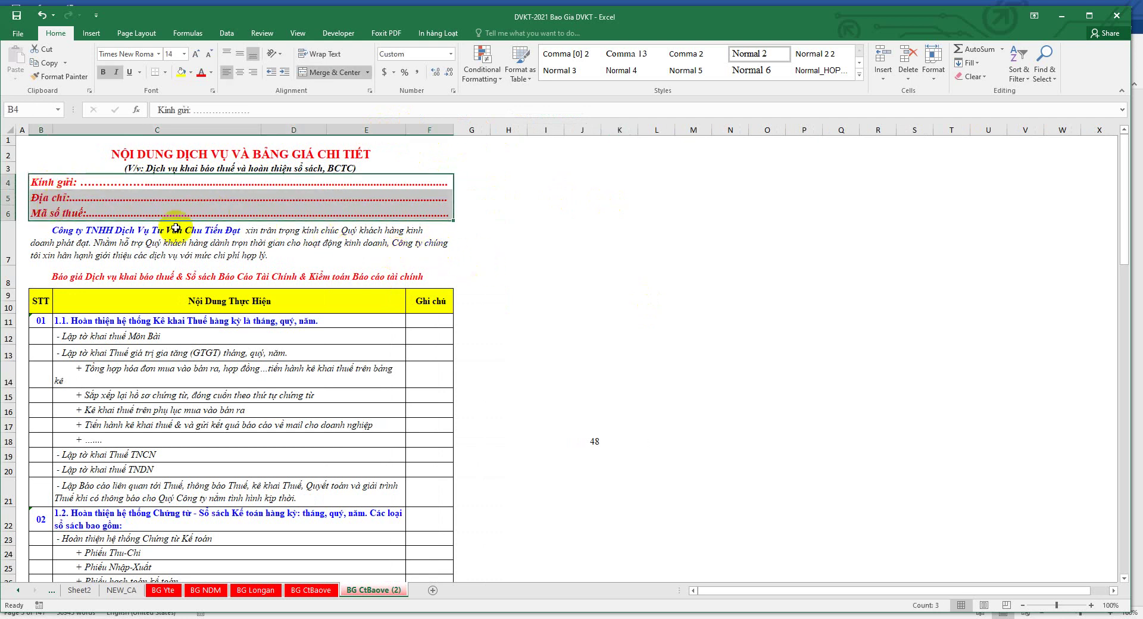
left_click_drag(54, 184, 65, 208)
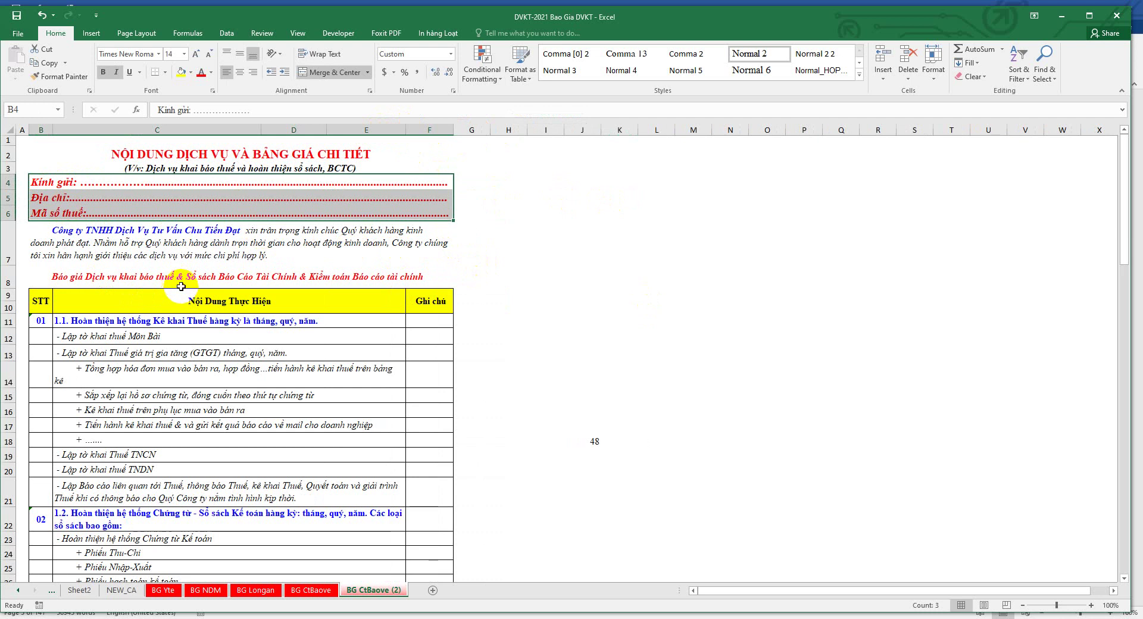
scroll(210, 307, "down", 5)
scroll(214, 306, "down", 5)
scroll(213, 306, "down", 5)
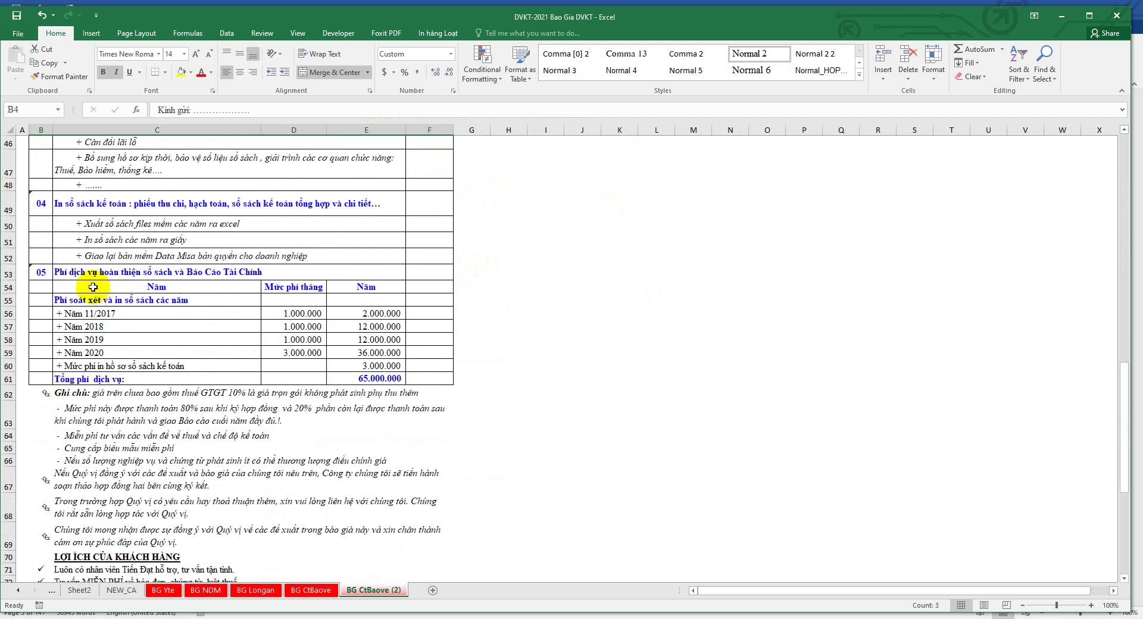
mouse_move(113, 287)
left_mouse_down()
mouse_move(299, 324)
mouse_move(416, 379)
left_mouse_up()
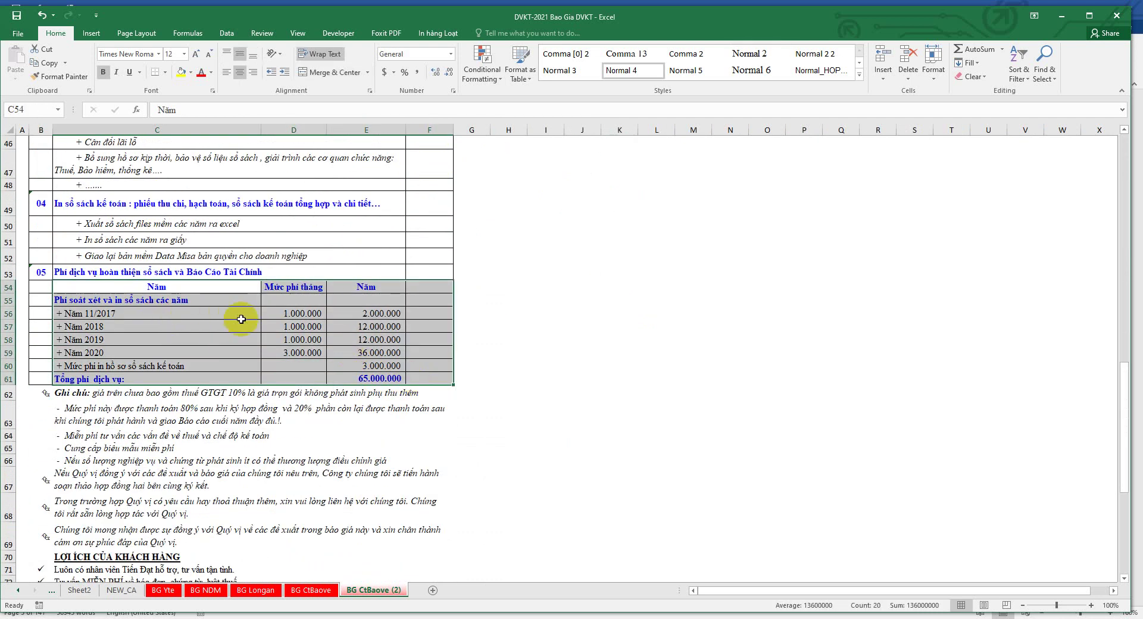
left_click_drag(126, 312, 361, 361)
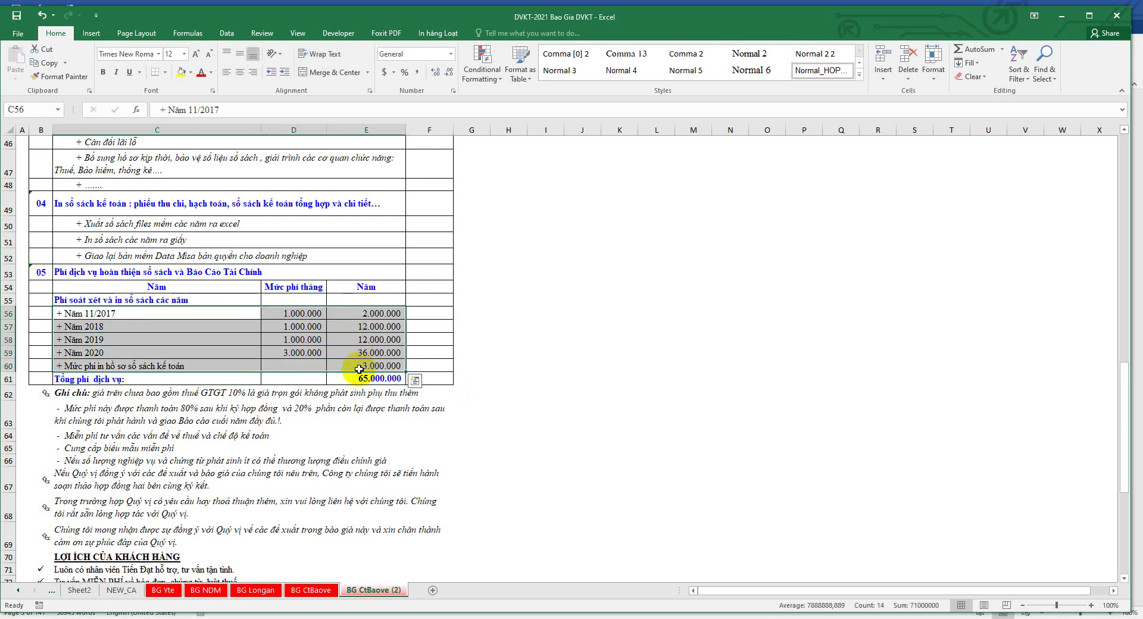
scroll(359, 369, "up", 2)
mouse_move(373, 356)
left_mouse_down()
mouse_move(59, 107)
mouse_move(44, 252)
mouse_move(227, 292)
left_mouse_up()
scroll(227, 293, "up", 1)
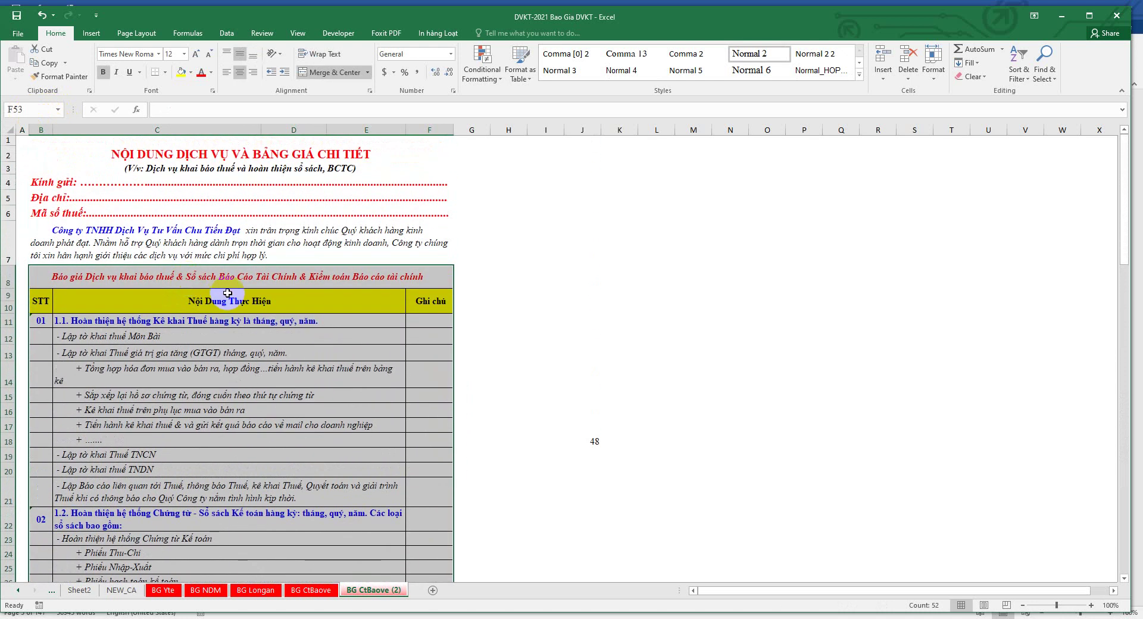
left_click_drag(72, 184, 95, 213)
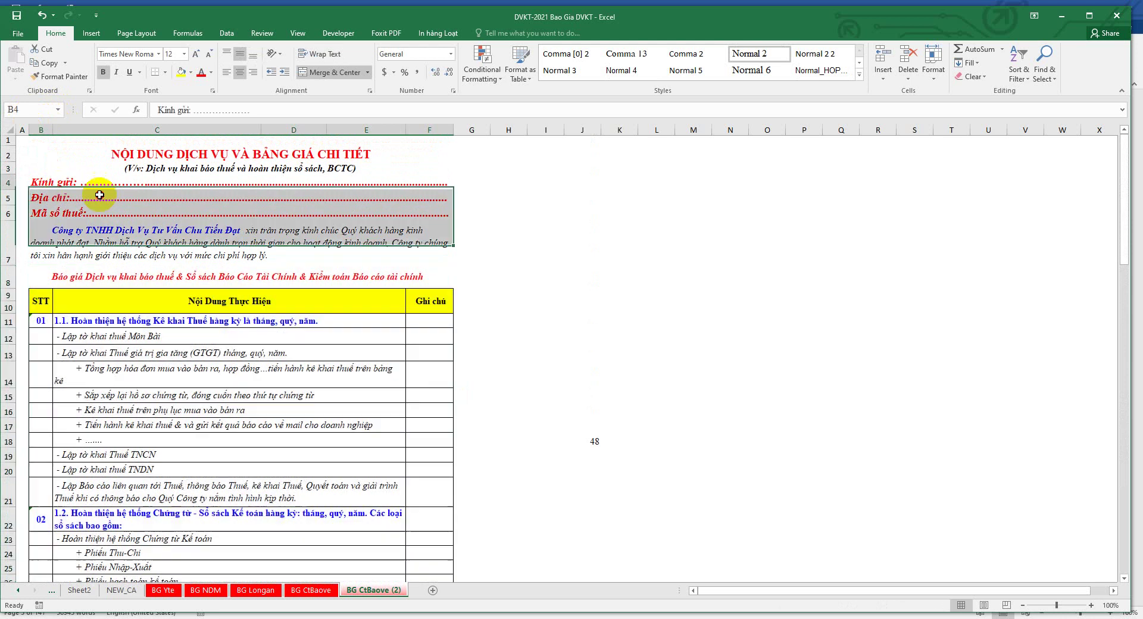
scroll(171, 345, "down", 11)
scroll(172, 358, "down", 6)
scroll(173, 356, "down", 1)
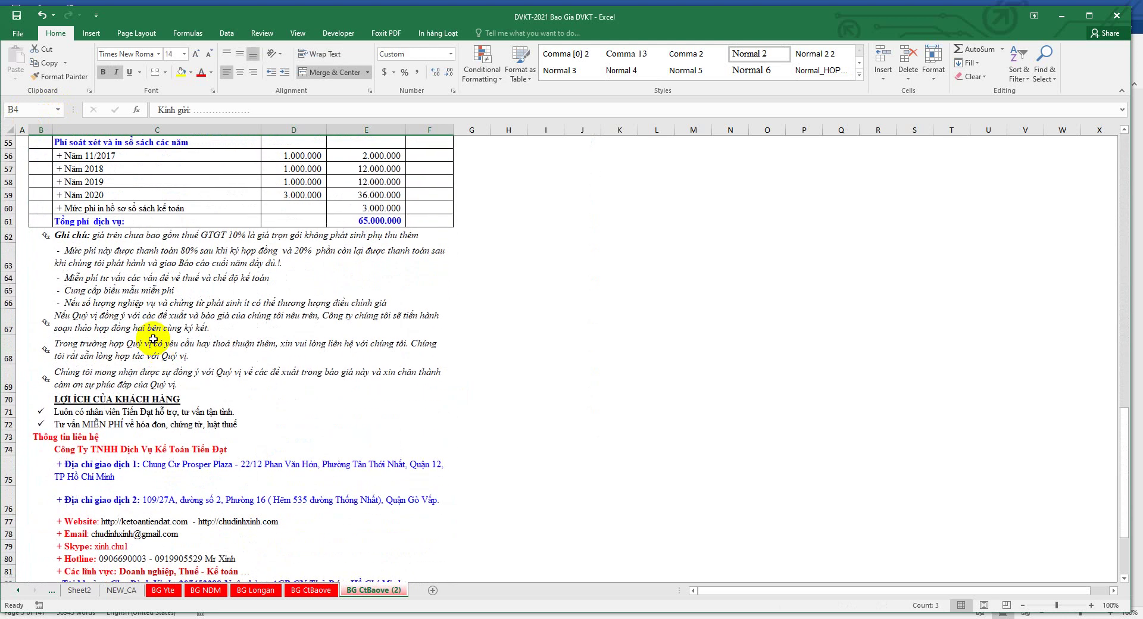
scroll(179, 352, "up", 5)
scroll(182, 340, "up", 8)
scroll(183, 340, "up", 5)
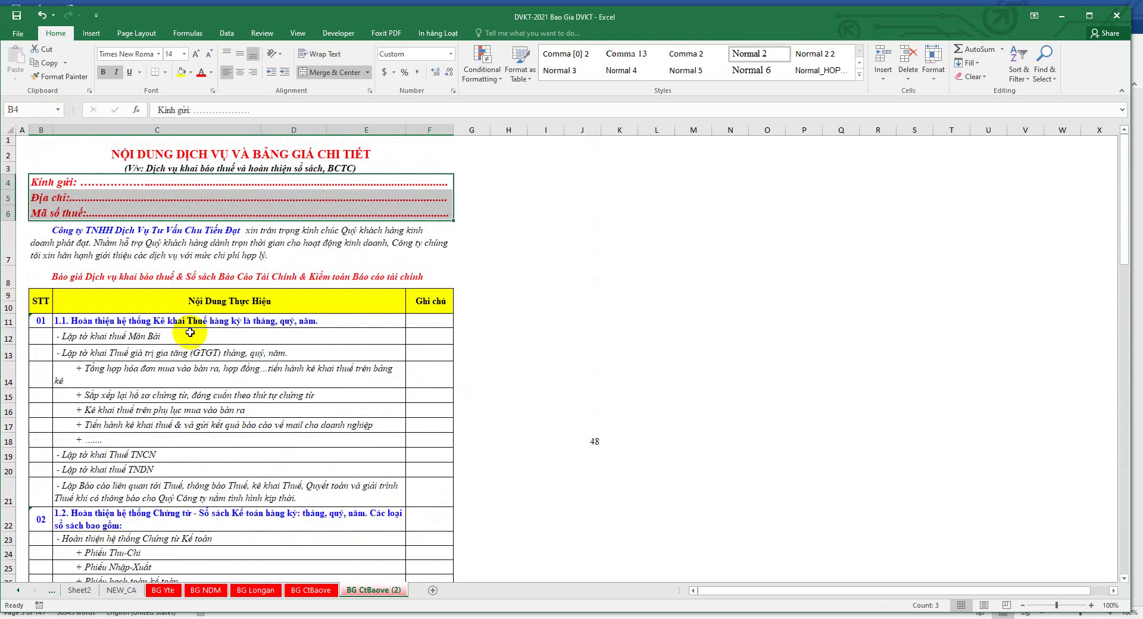
left_click(204, 193)
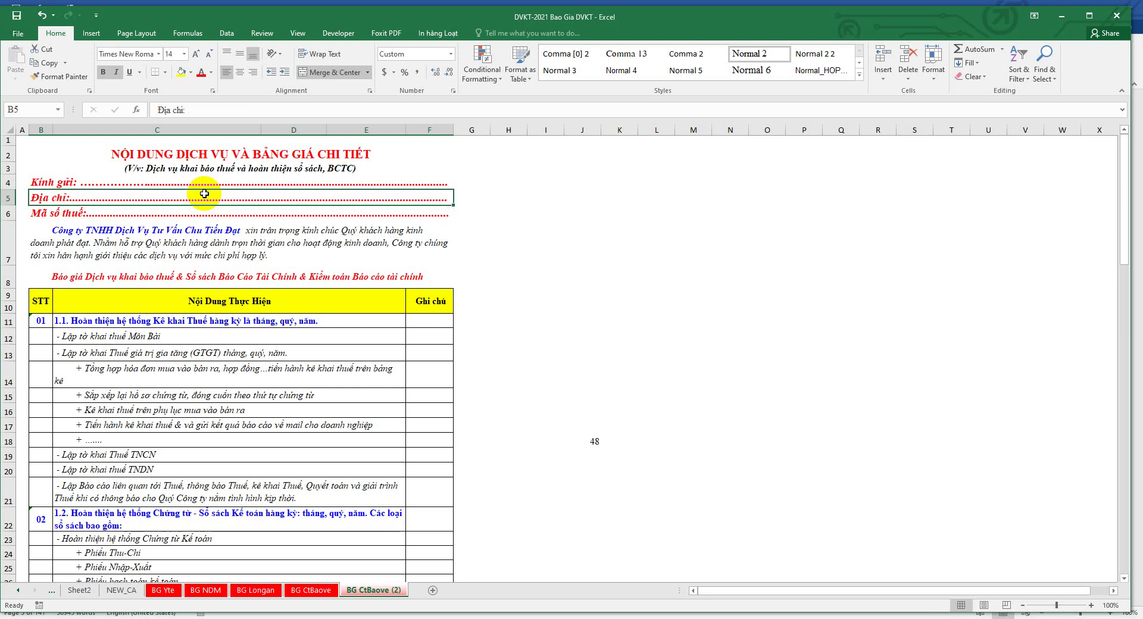
left_click(78, 182)
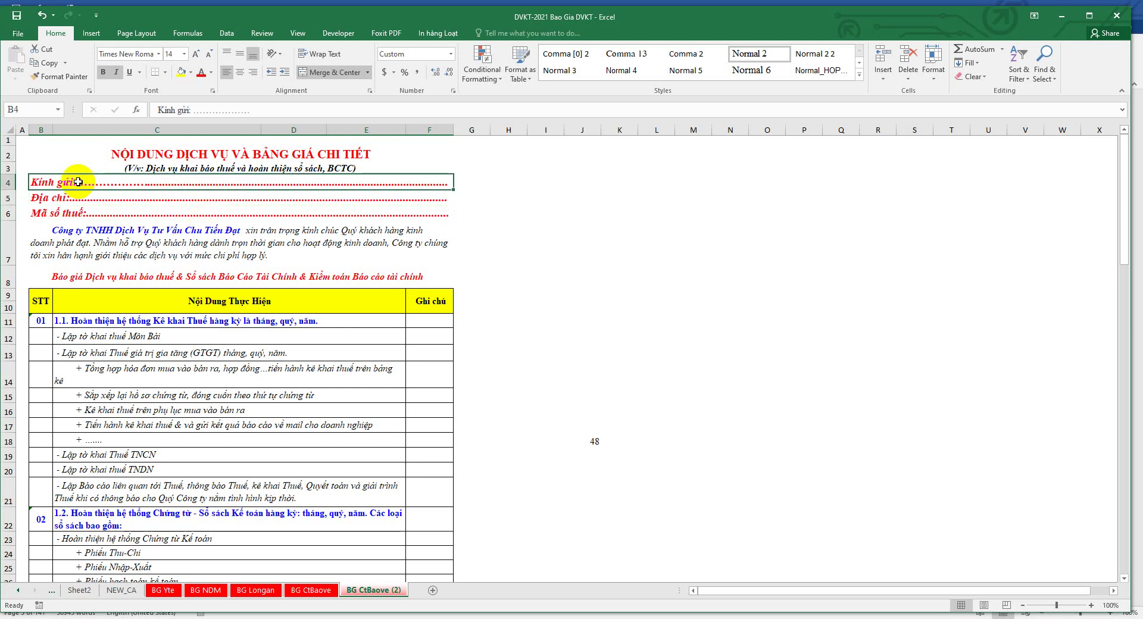